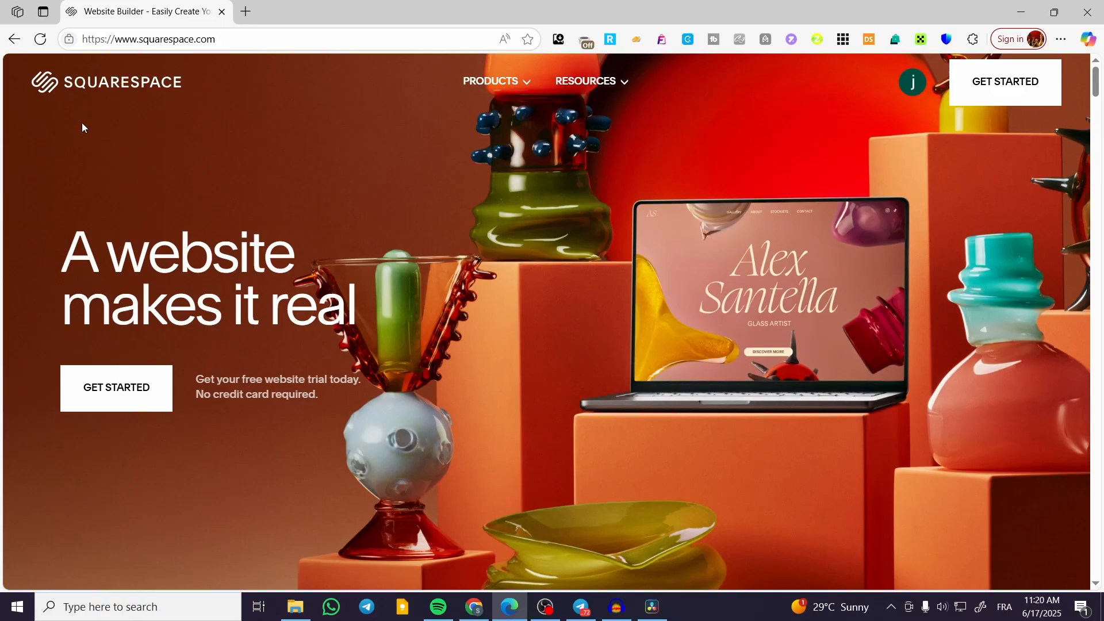
# Open the existing website from the account dashboard, show its page list and start editing the Home page
pyautogui.click(913, 83)
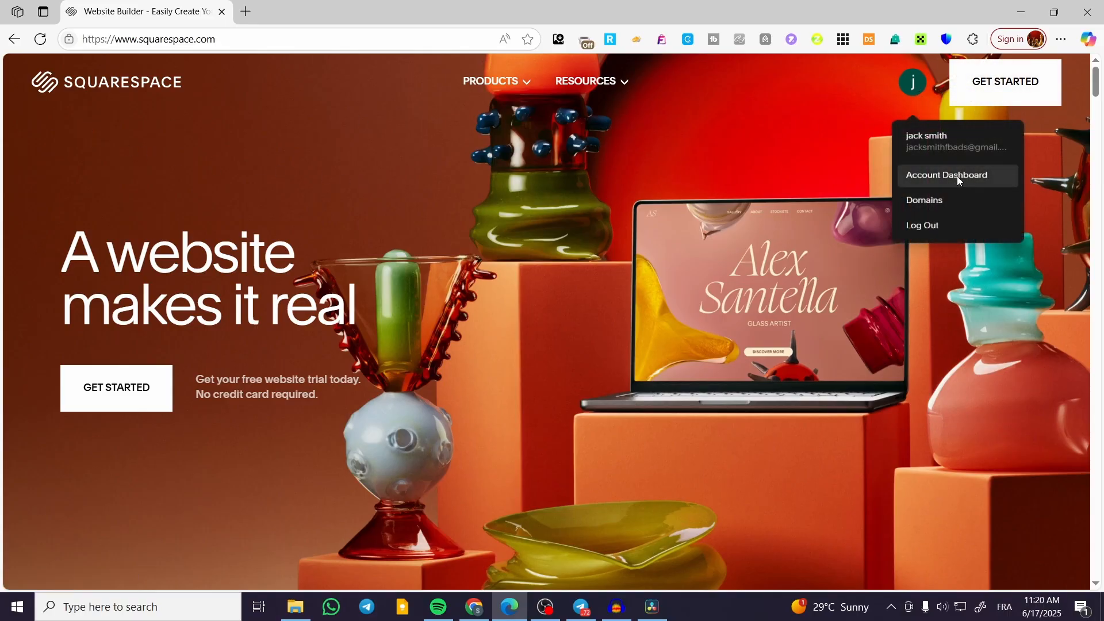
pyautogui.click(957, 175)
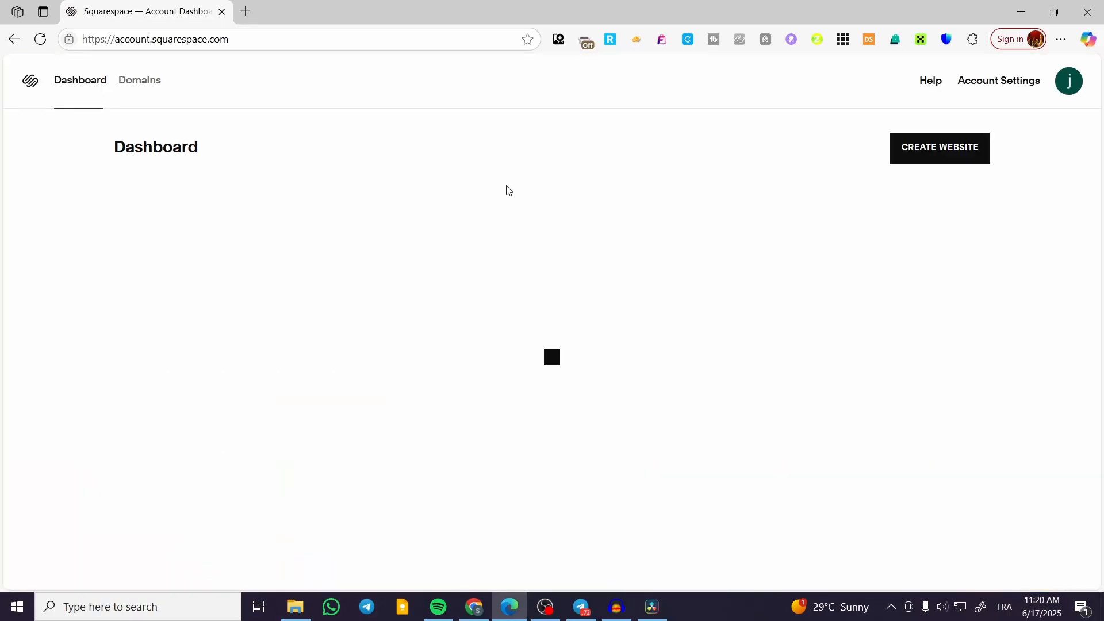
pyautogui.click(247, 259)
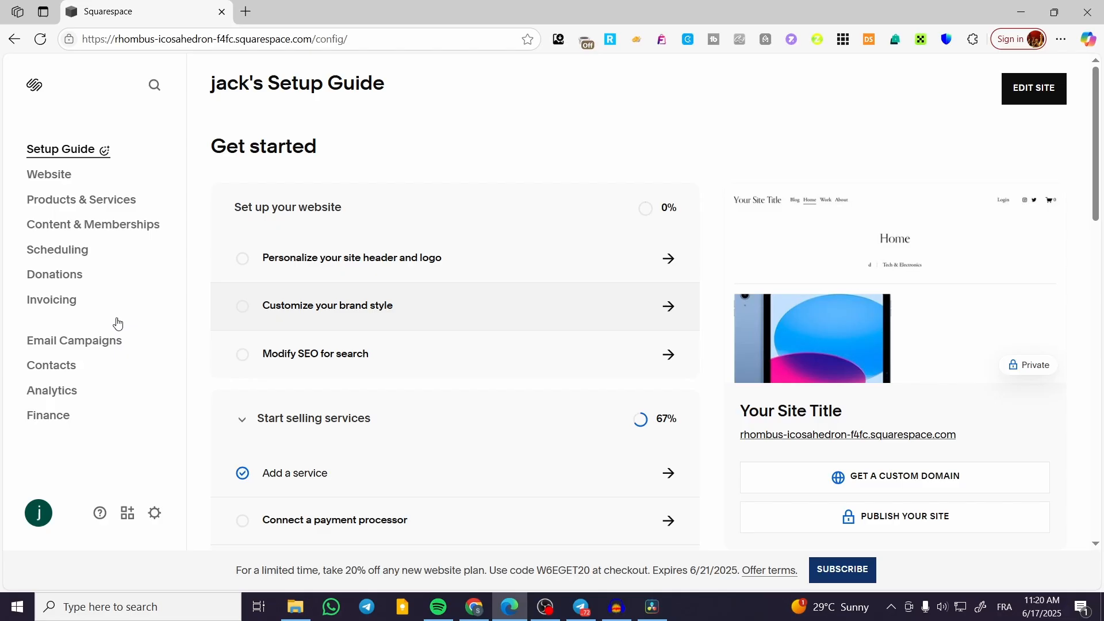
pyautogui.click(63, 180)
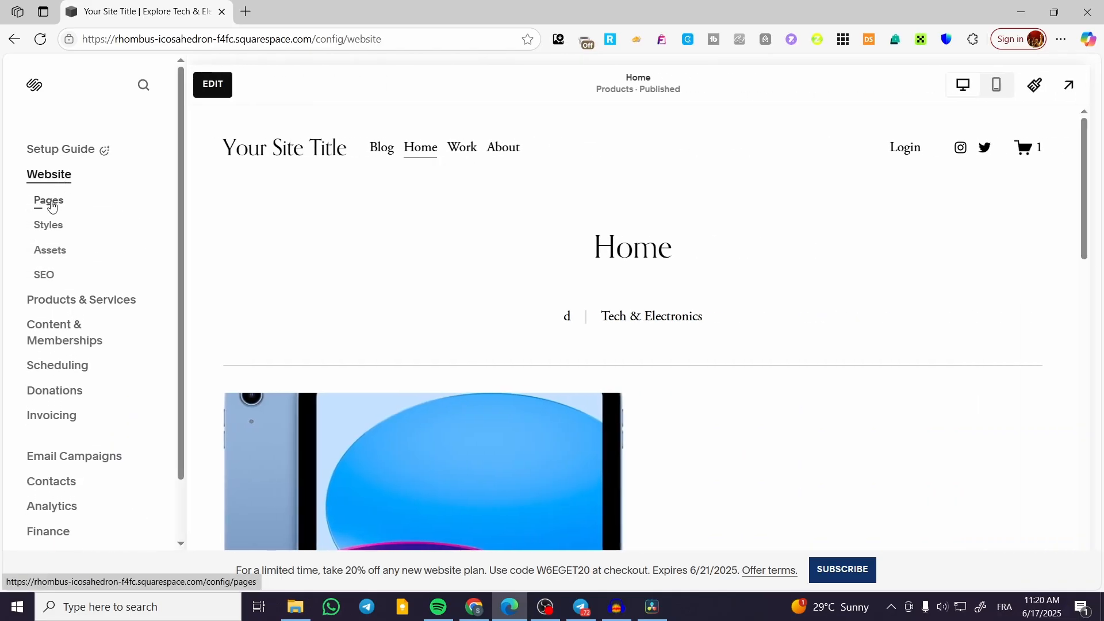
pyautogui.click(50, 204)
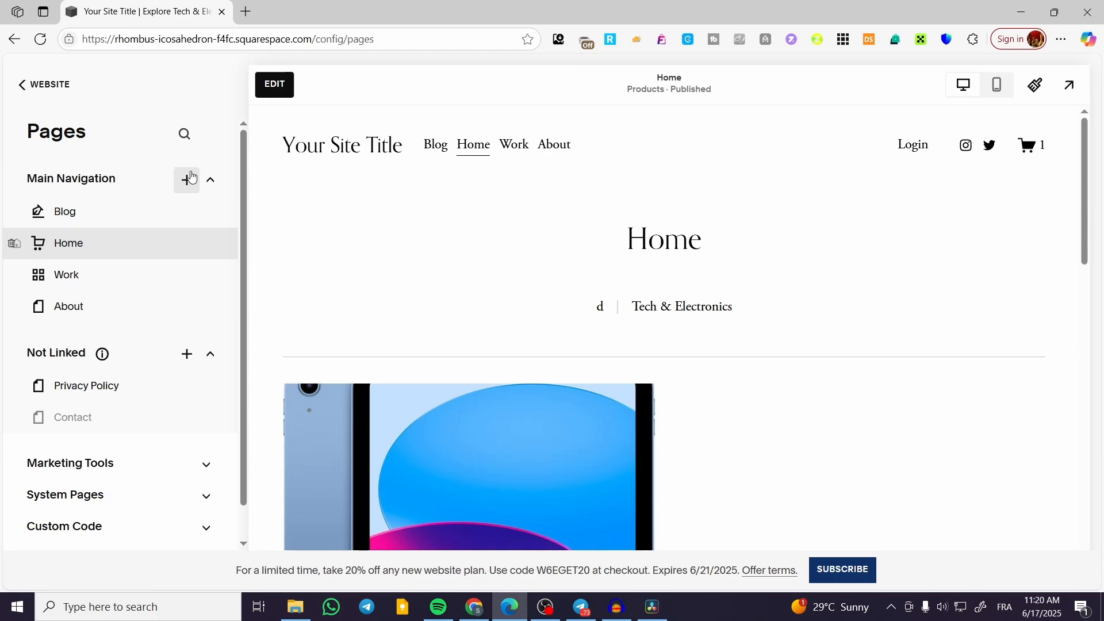
pyautogui.click(273, 85)
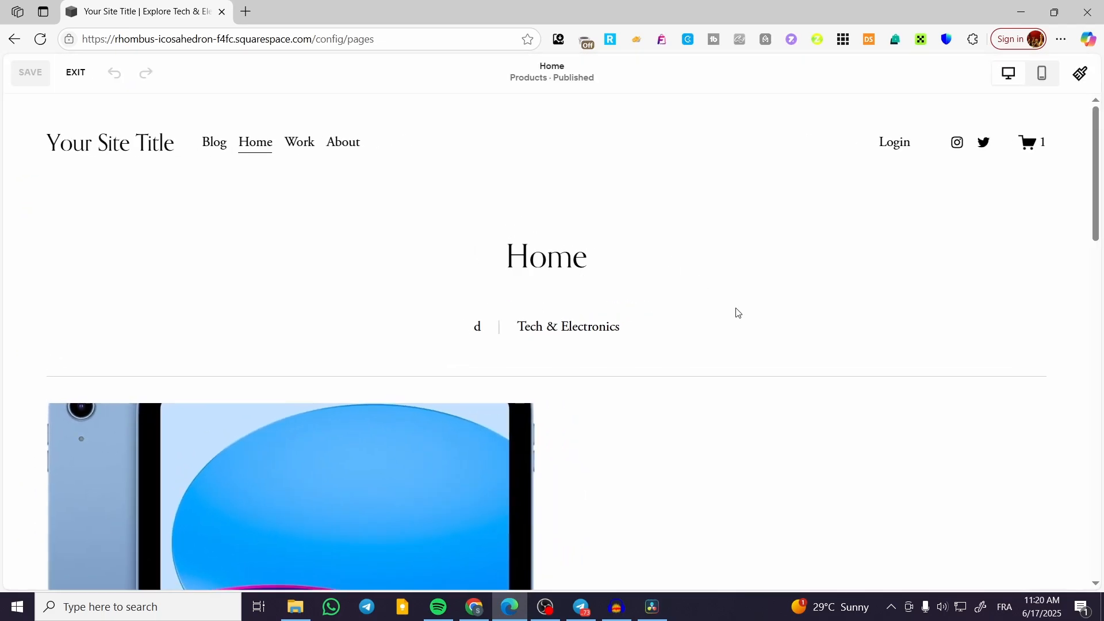
# Add the Intro section with the scrolling "YOUR BRAND" text and image between the product and the contact form
pyautogui.scroll(-10, 735, 312)
pyautogui.scroll(-4, 707, 315)
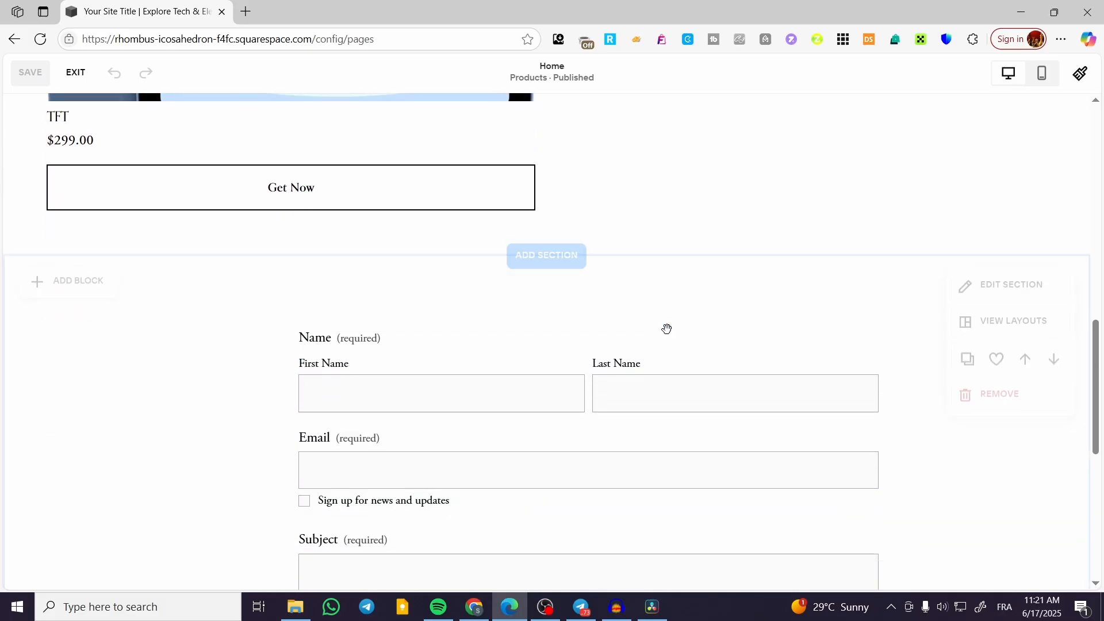
pyautogui.click(567, 254)
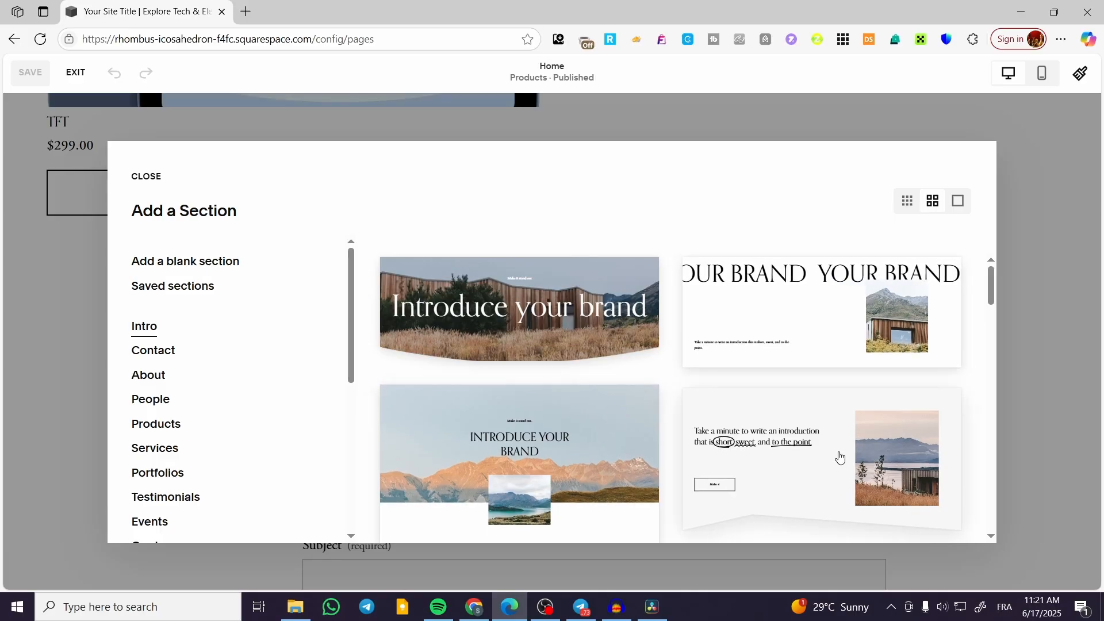
pyautogui.scroll(-3, 840, 457)
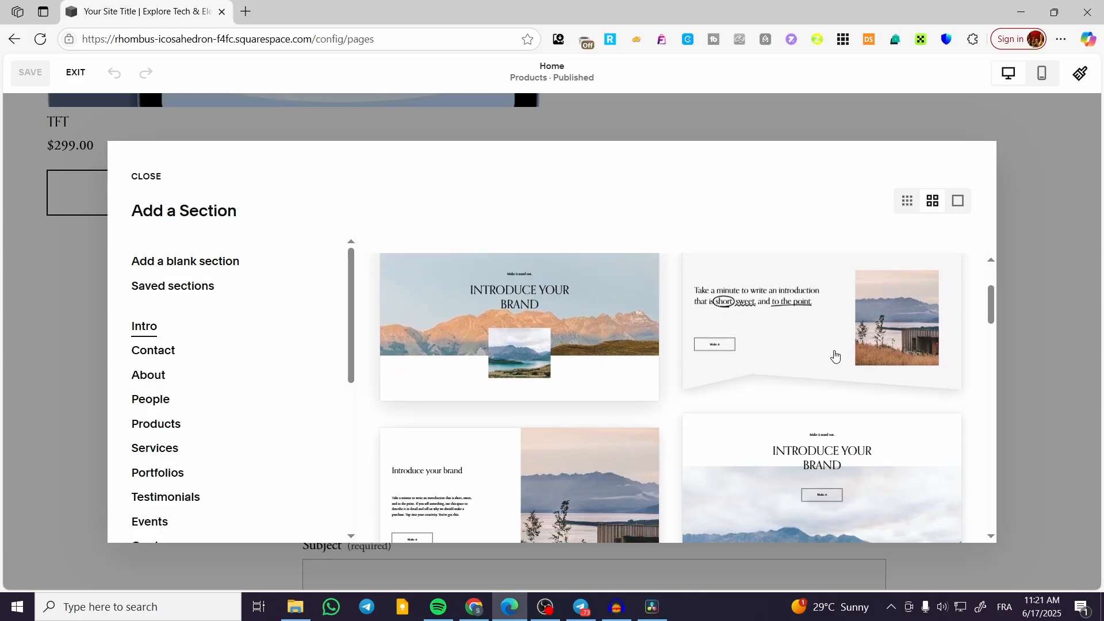
pyautogui.scroll(3, 679, 436)
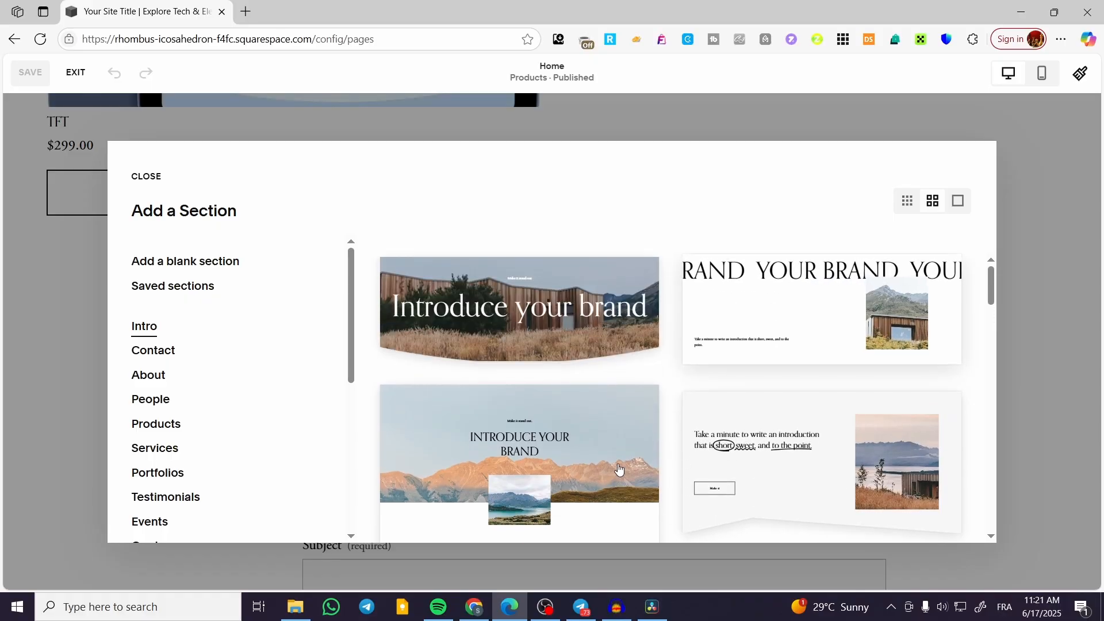
pyautogui.click(886, 342)
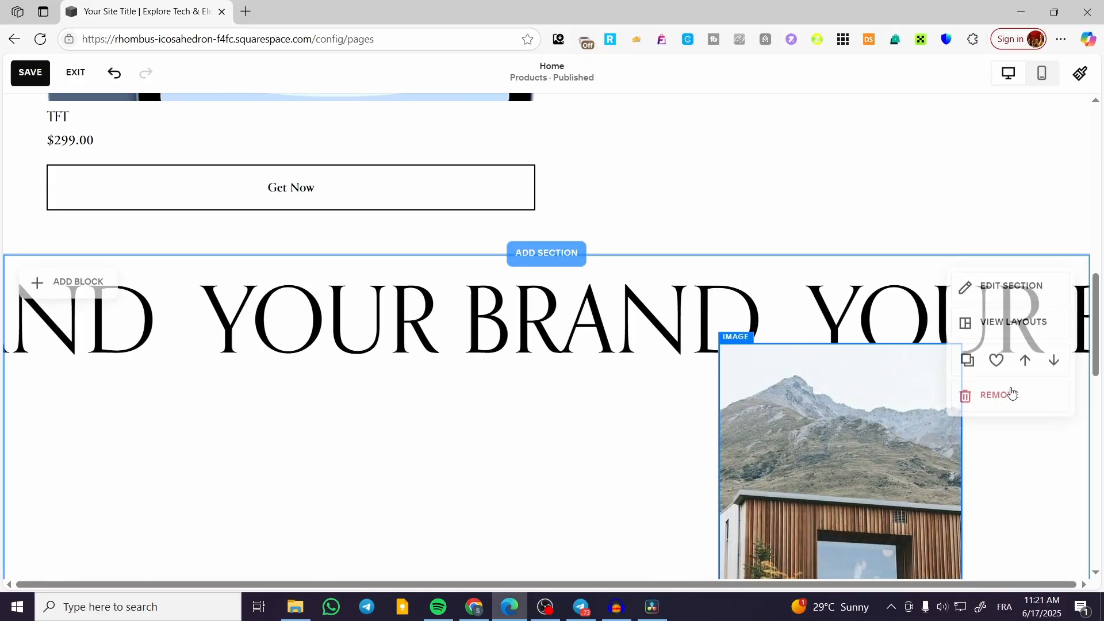
# Add a blank section between the "YOUR BRAND" section and the contact form
pyautogui.scroll(-3, 432, 350)
pyautogui.click(539, 401)
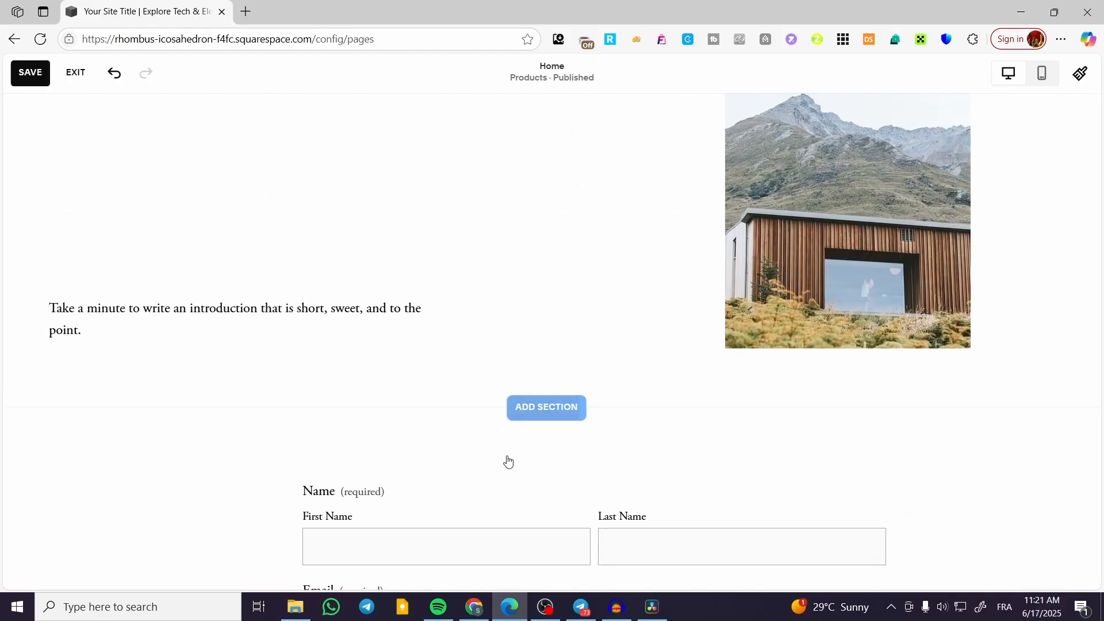
pyautogui.click(401, 588)
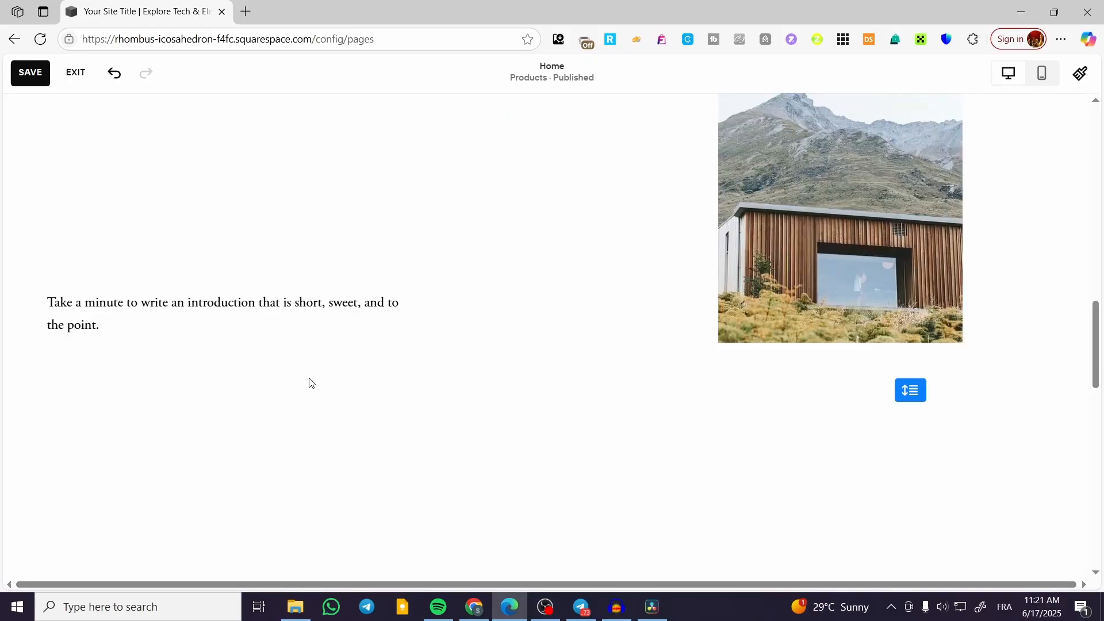
pyautogui.scroll(-3, 406, 488)
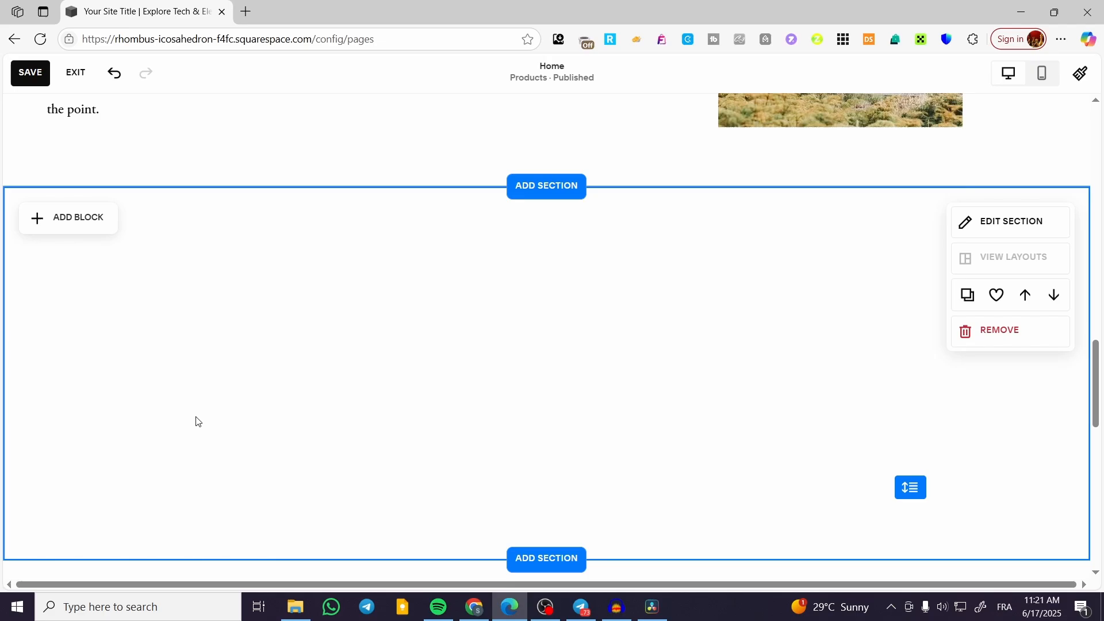
# Add an image block to the blank section and fill it with unsplash-image--Mbfhs0u4YQ.jpg from the library
pyautogui.click(64, 219)
pyautogui.click(211, 313)
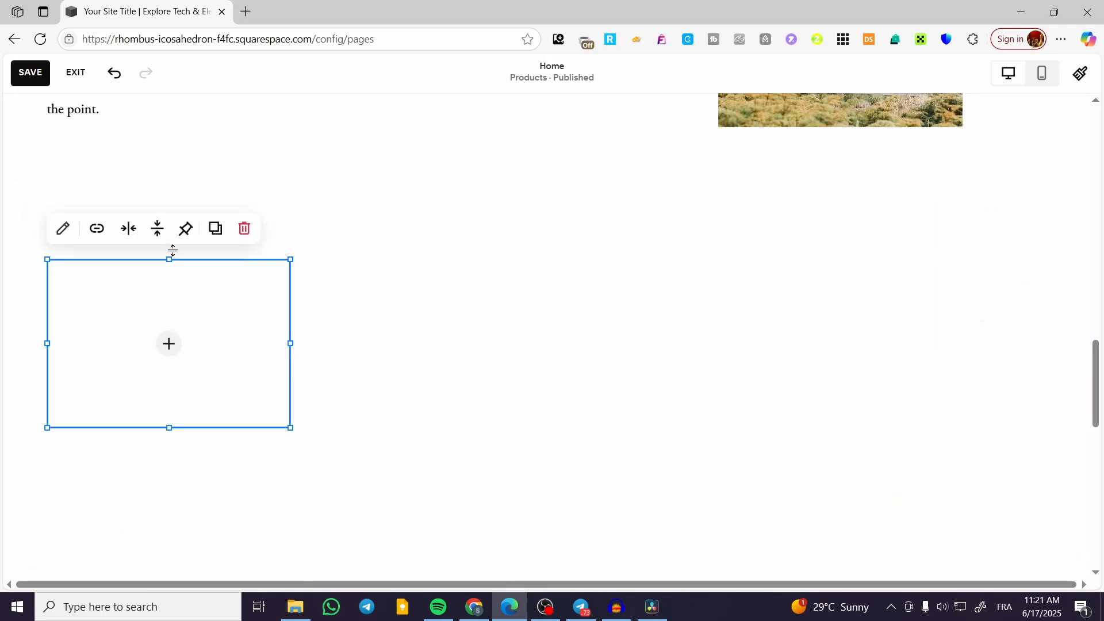
pyautogui.click(168, 345)
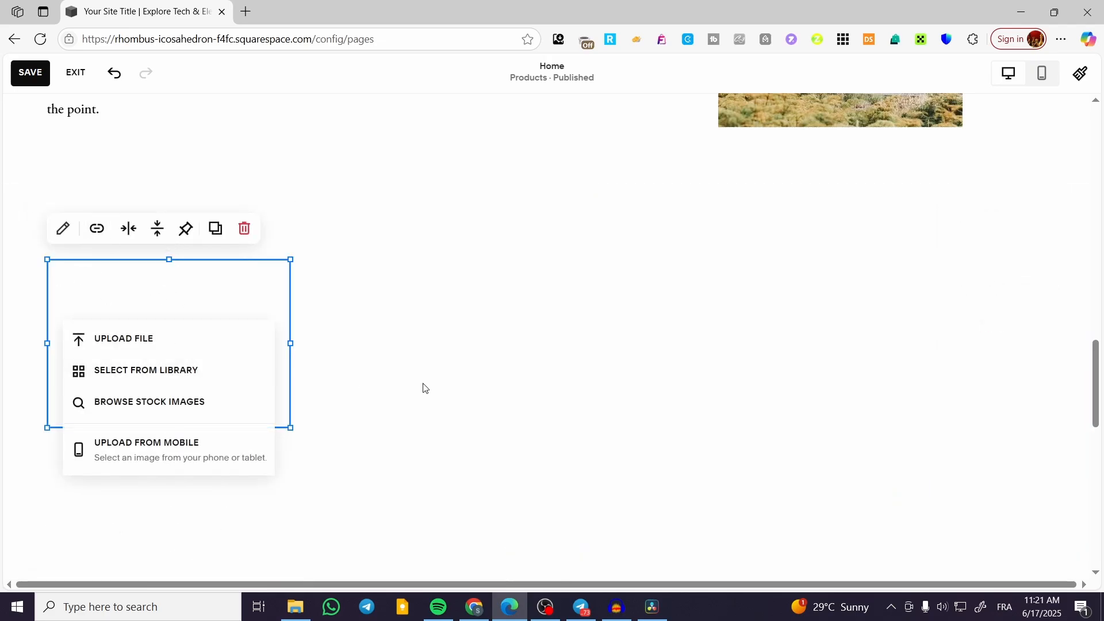
pyautogui.click(201, 368)
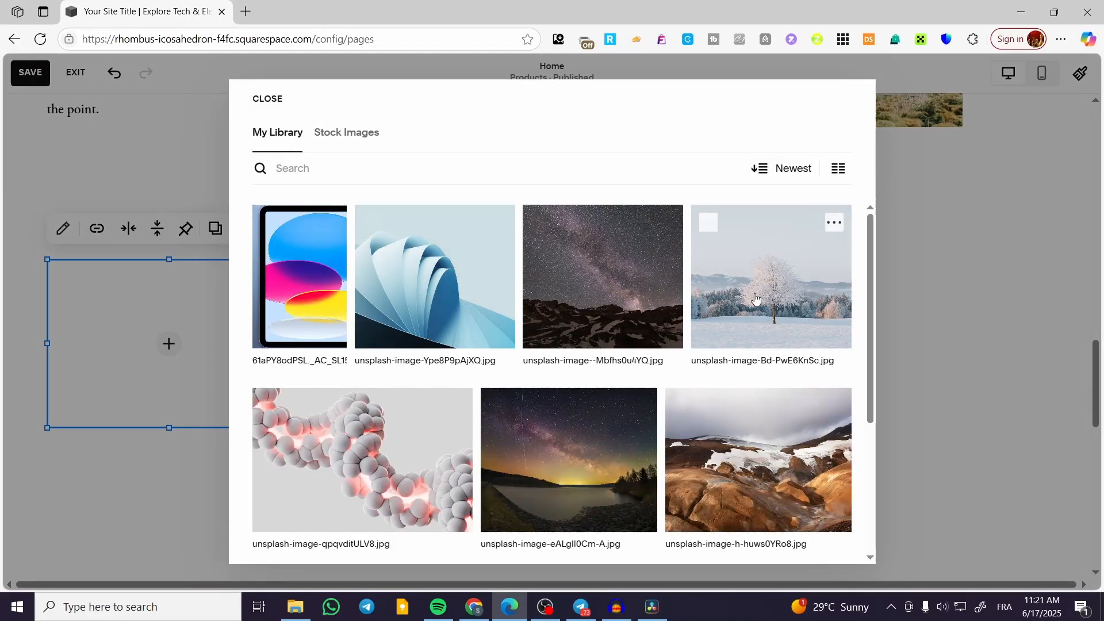
pyautogui.click(577, 311)
pyautogui.click(830, 538)
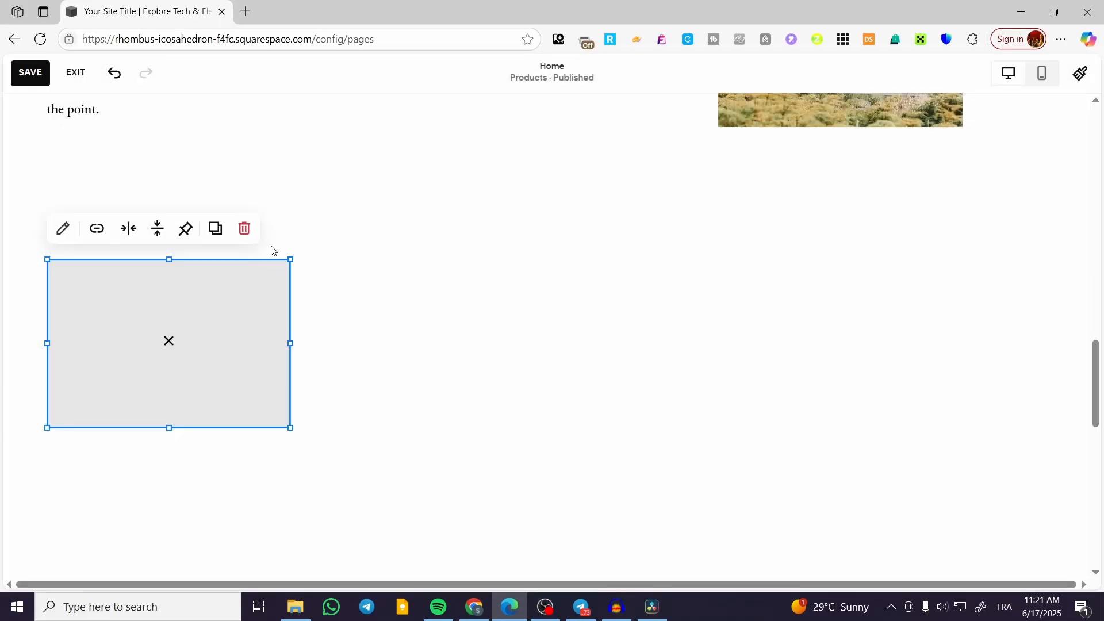
# Duplicate the image block twice and place the copies in the centre and at the right end of the same row
pyautogui.click(216, 229)
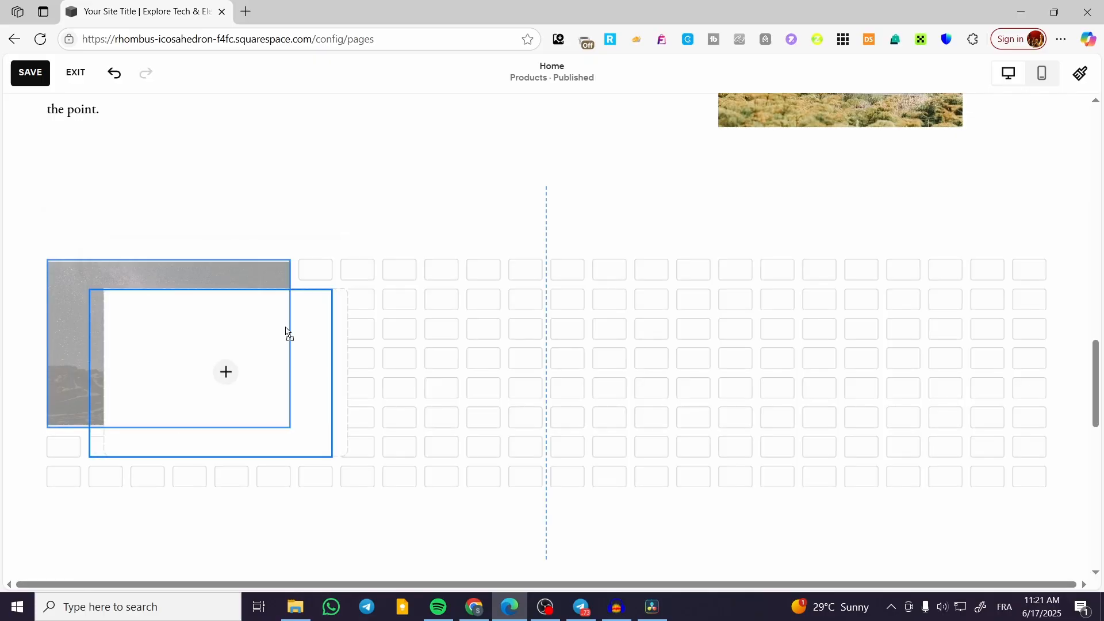
pyautogui.moveTo(287, 331); pyautogui.dragTo(545, 309)
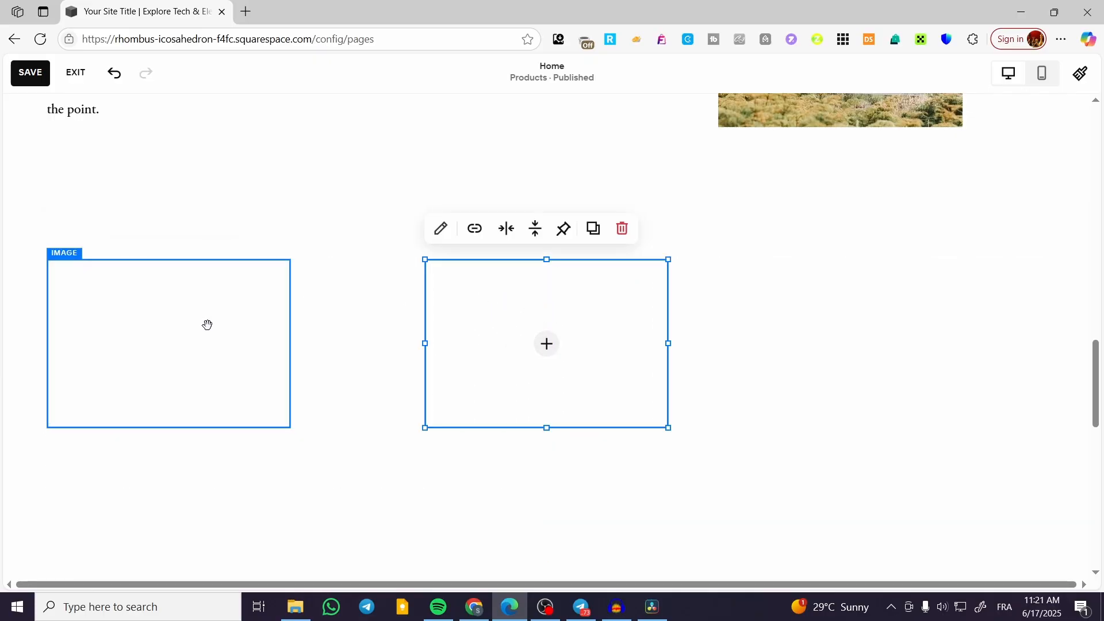
pyautogui.click(210, 320)
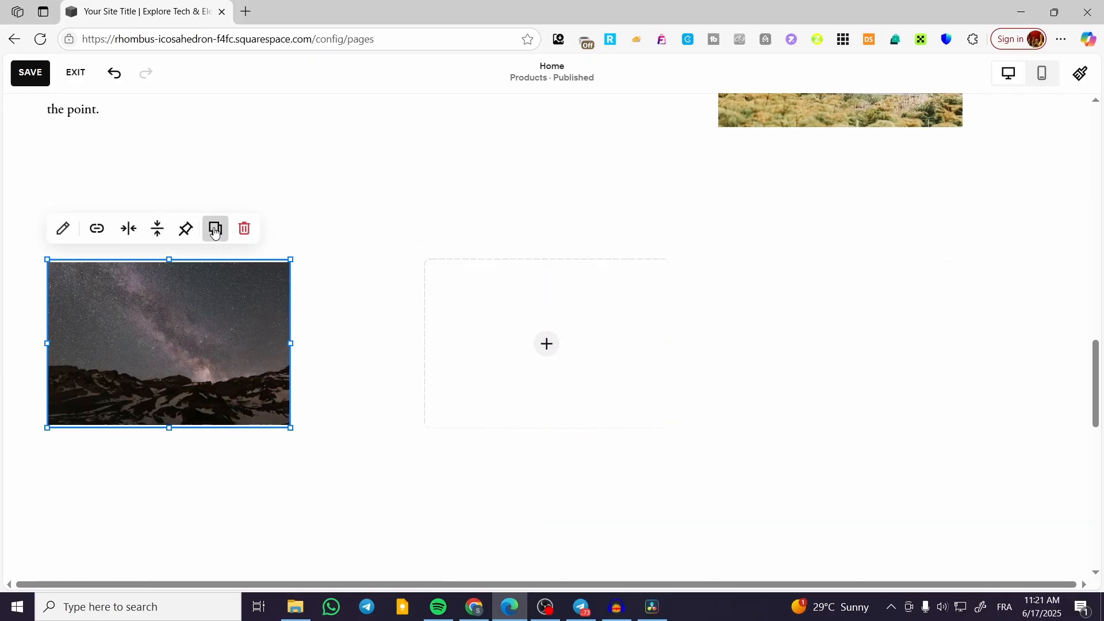
pyautogui.click(215, 228)
pyautogui.moveTo(209, 328); pyautogui.dragTo(937, 299)
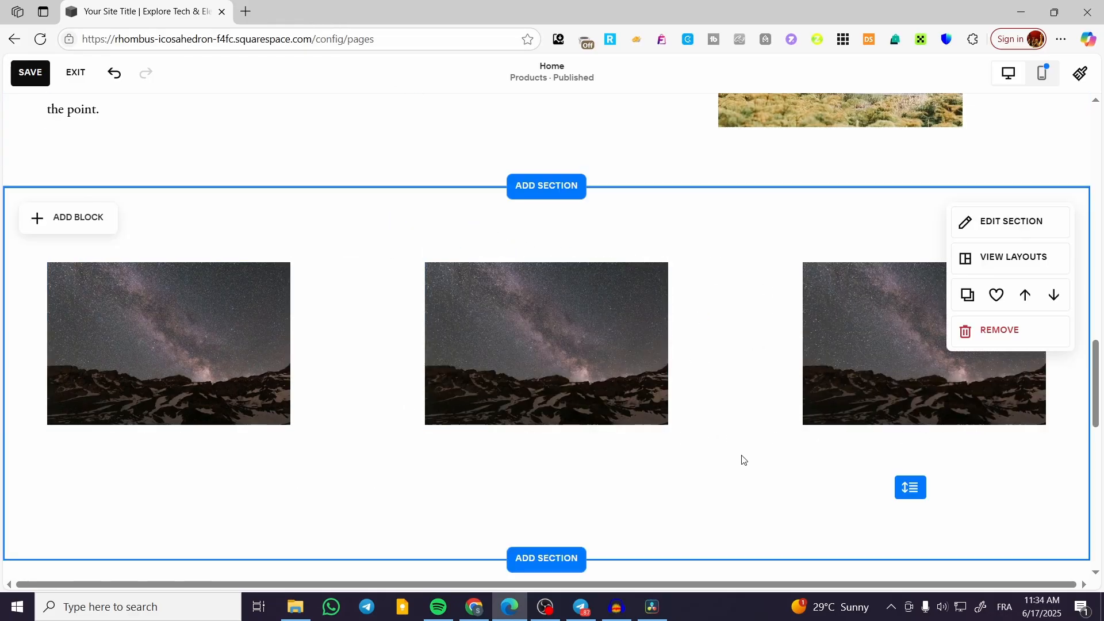
# Try resizing the first image block in the row: narrow it, shorten it, and widen it back to its original width
pyautogui.scroll(5, 742, 460)
pyautogui.scroll(1, 742, 460)
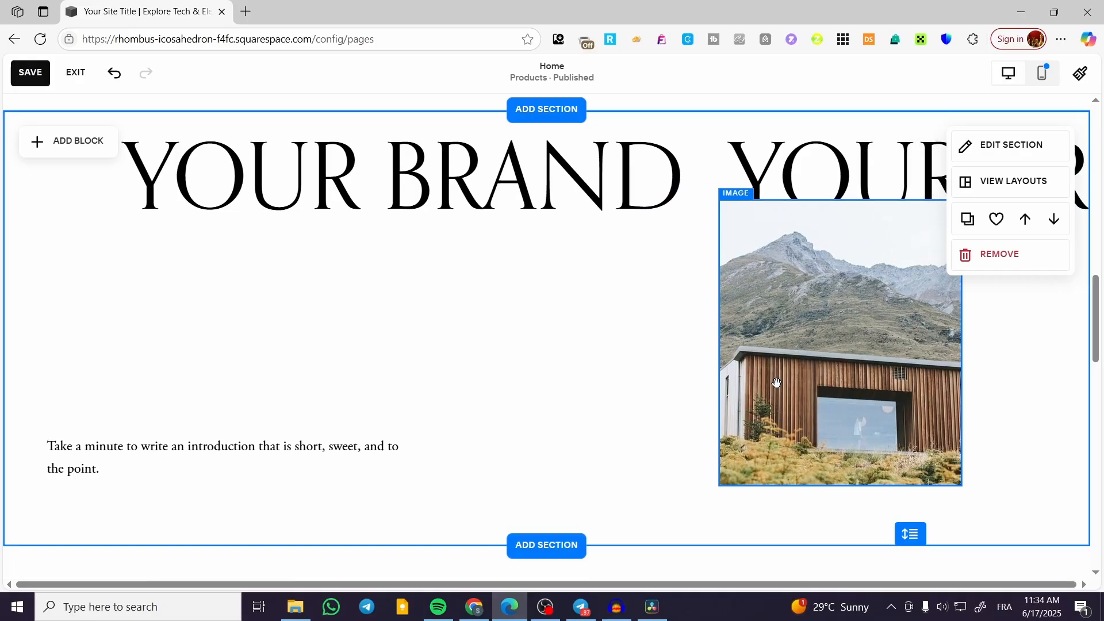
pyautogui.scroll(-2, 765, 391)
pyautogui.scroll(-3, 765, 391)
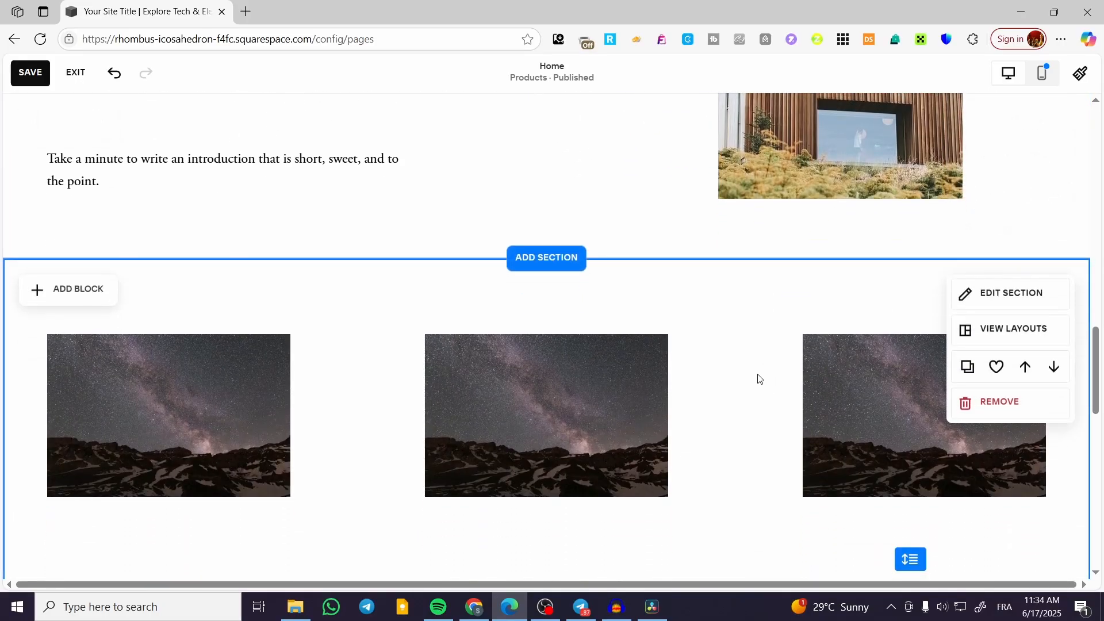
pyautogui.scroll(-2, 354, 406)
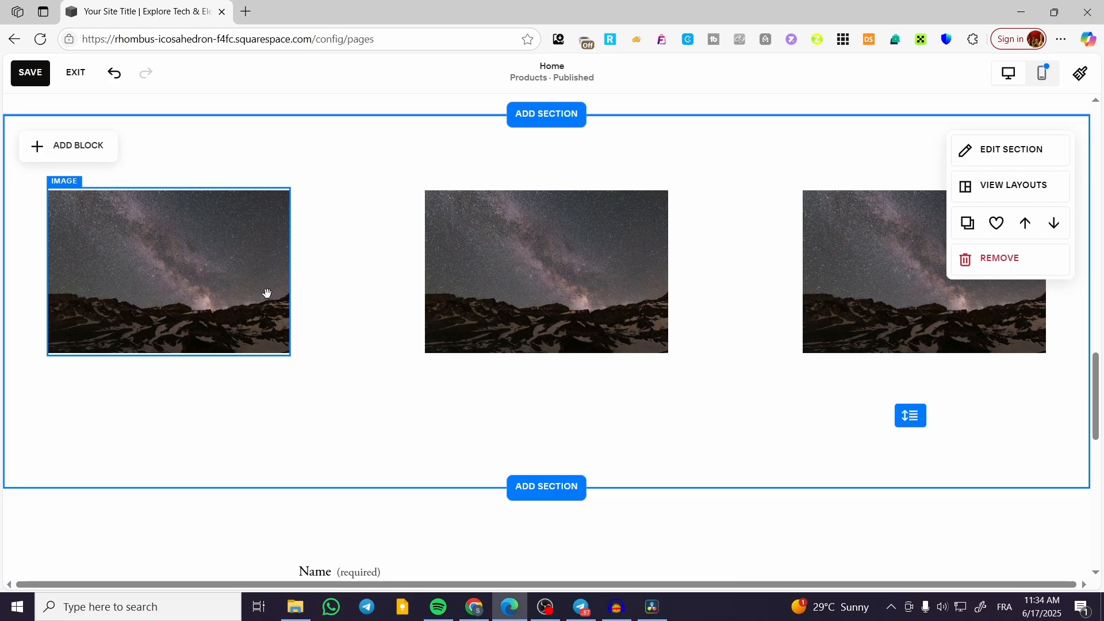
pyautogui.click(196, 250)
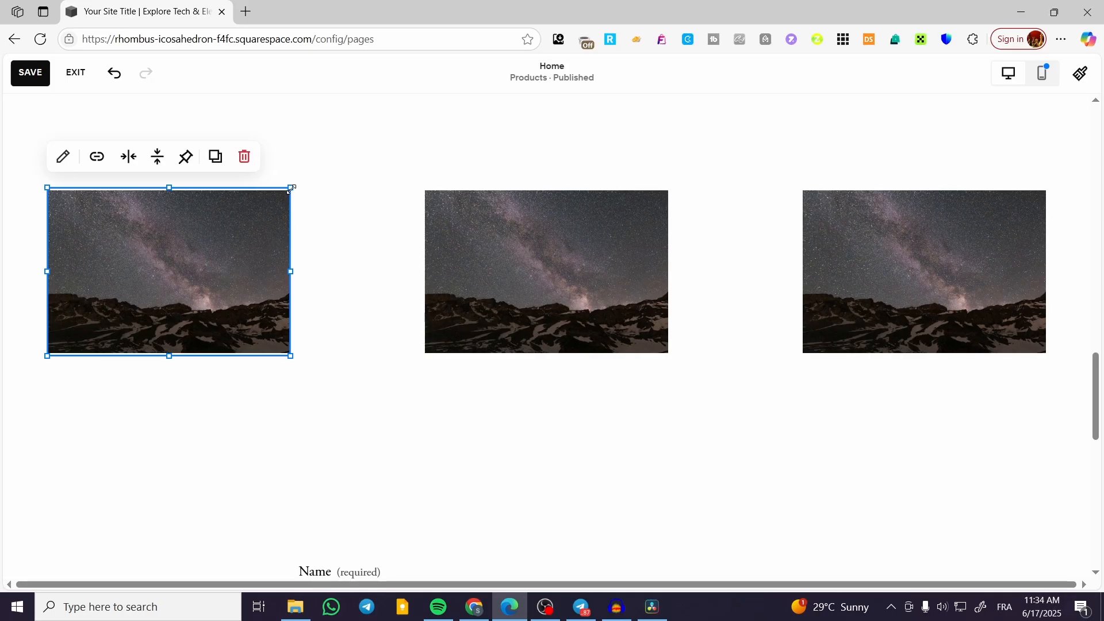
pyautogui.moveTo(291, 189)
pyautogui.mouseDown()
pyautogui.moveTo(337, 168)
pyautogui.moveTo(266, 189)
pyautogui.moveTo(291, 174)
pyautogui.moveTo(288, 201)
pyautogui.mouseUp()
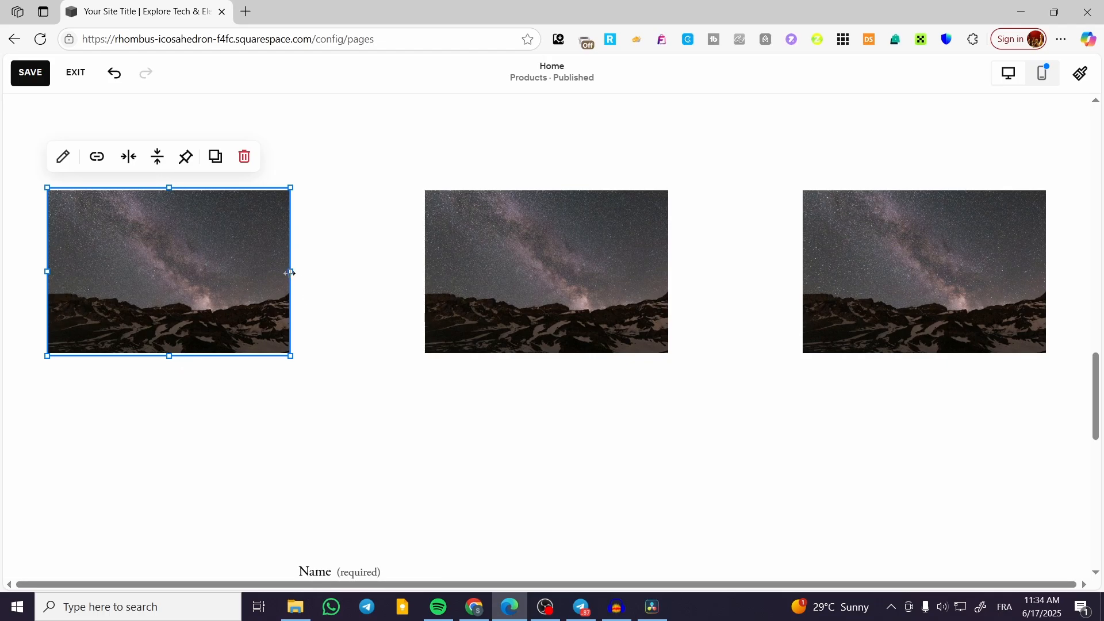
pyautogui.moveTo(291, 272); pyautogui.dragTo(209, 259)
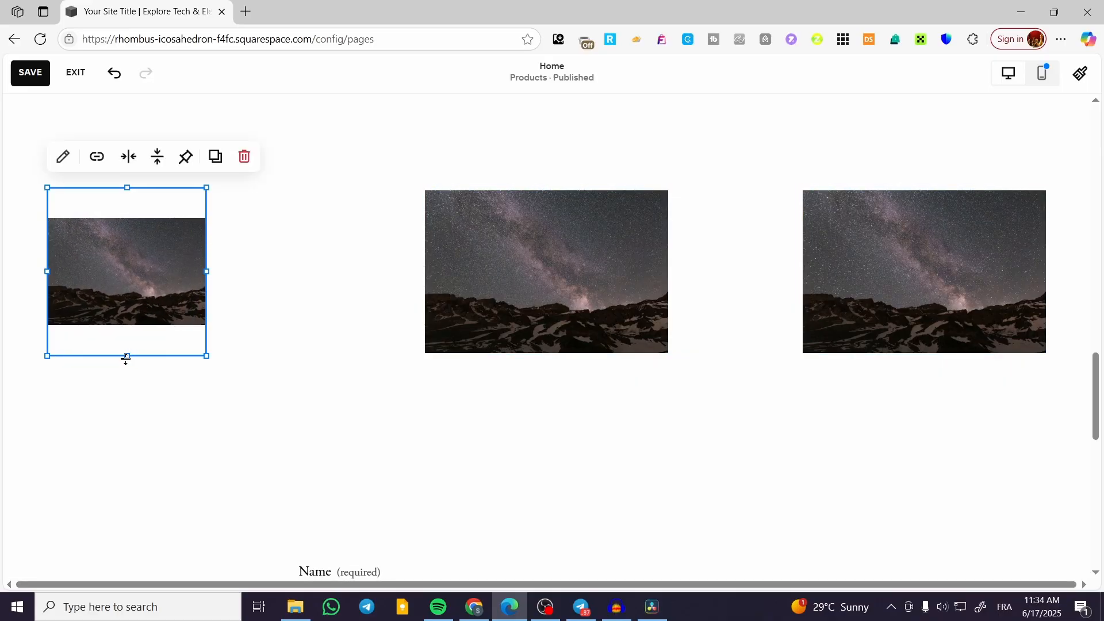
pyautogui.moveTo(126, 360); pyautogui.dragTo(137, 327)
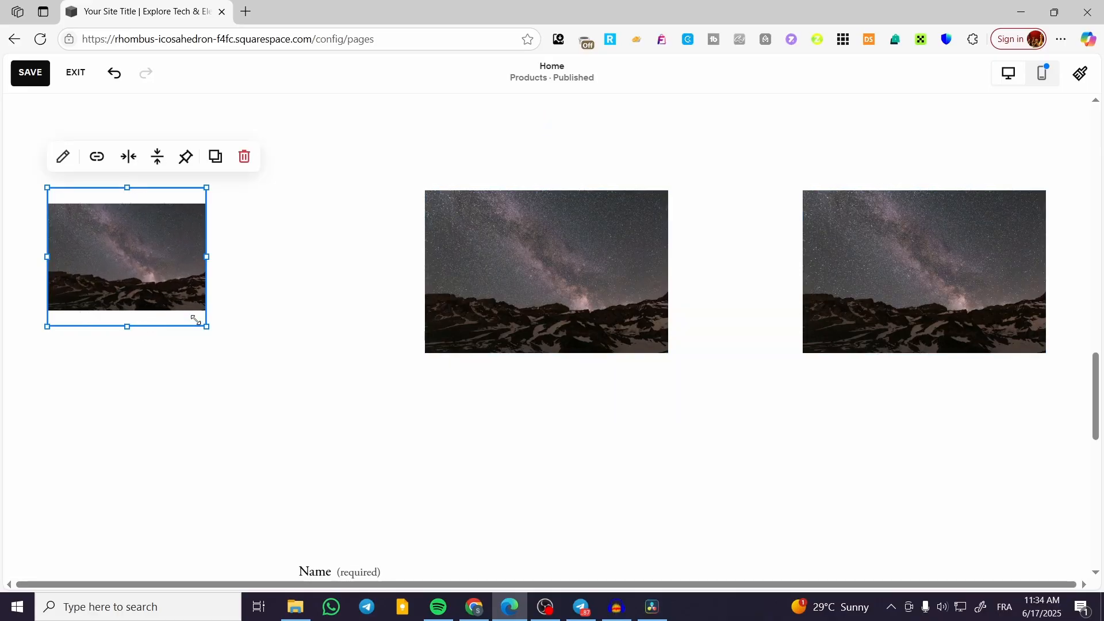
pyautogui.moveTo(206, 328); pyautogui.dragTo(294, 345)
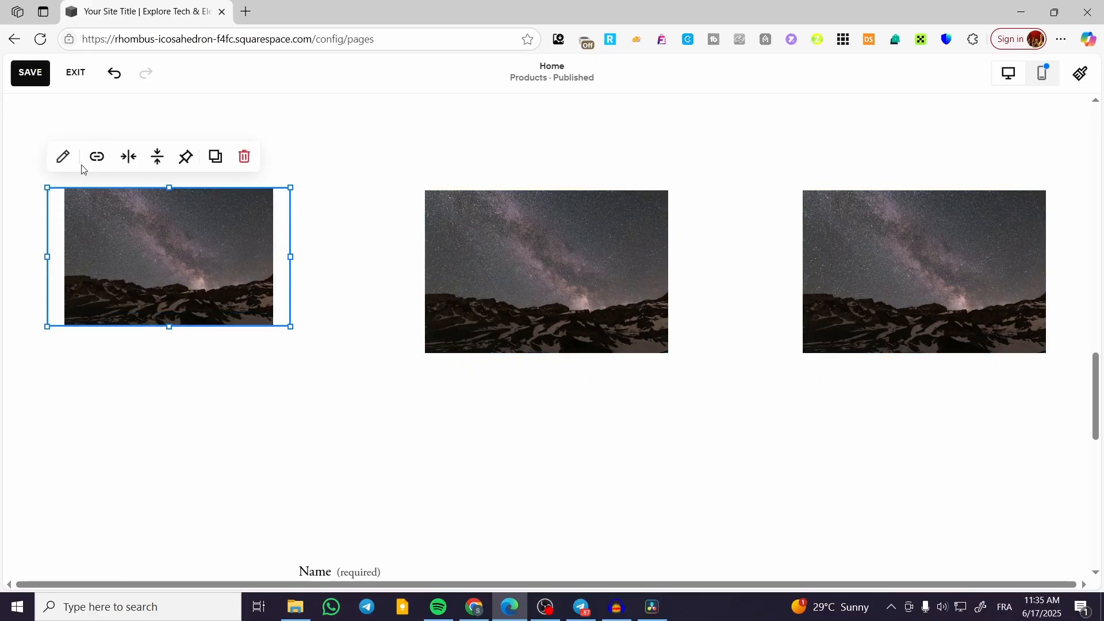
# Set the first image's design mode to Fill
pyautogui.click(66, 157)
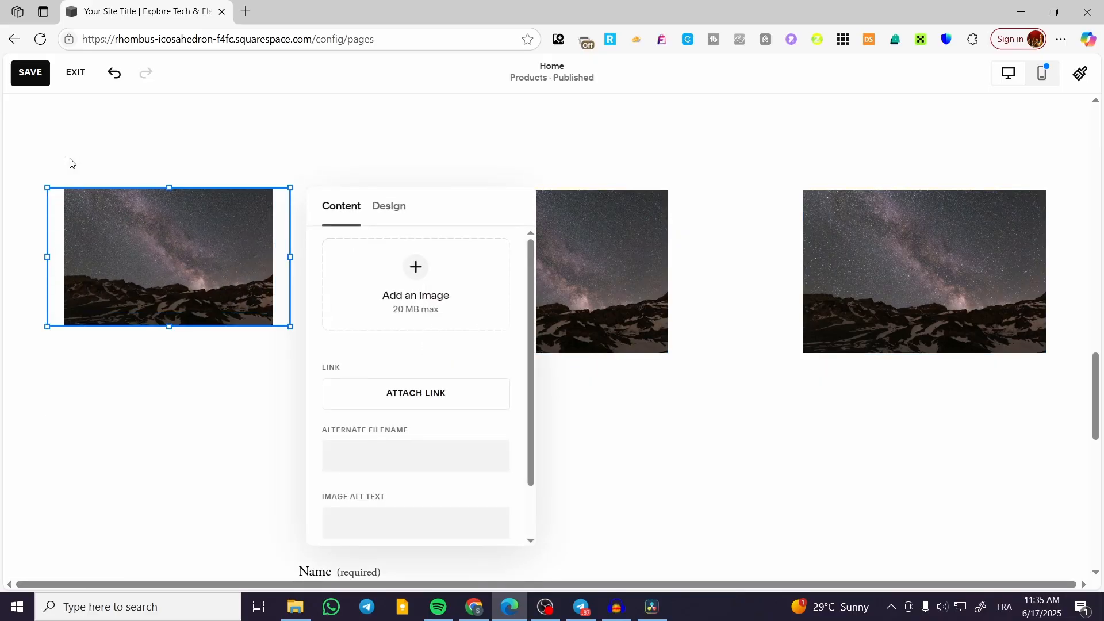
pyautogui.click(389, 213)
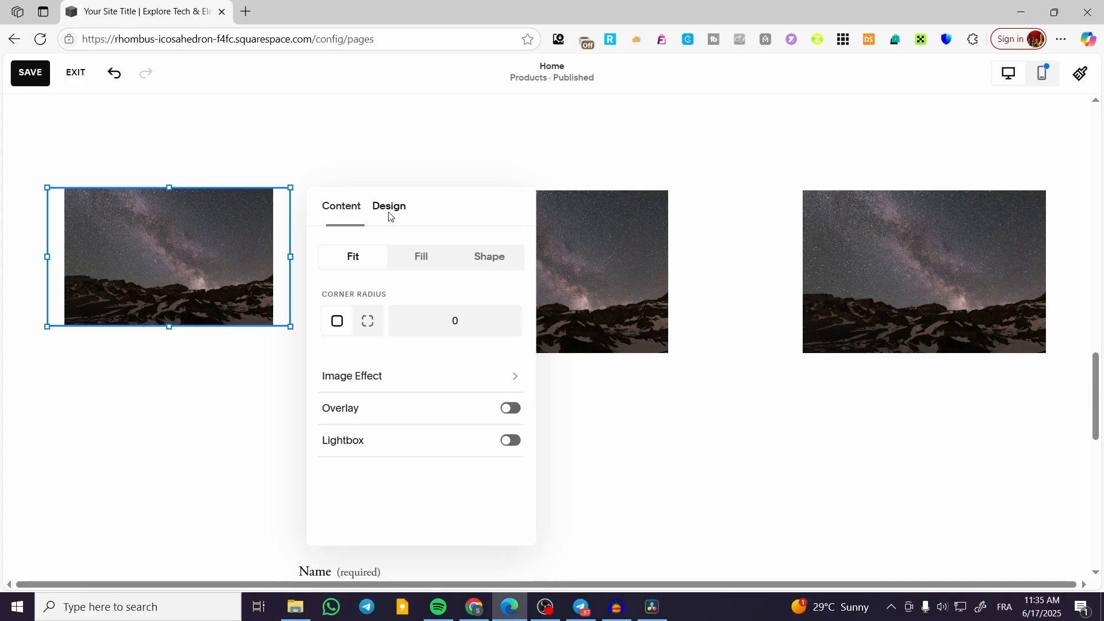
pyautogui.click(421, 257)
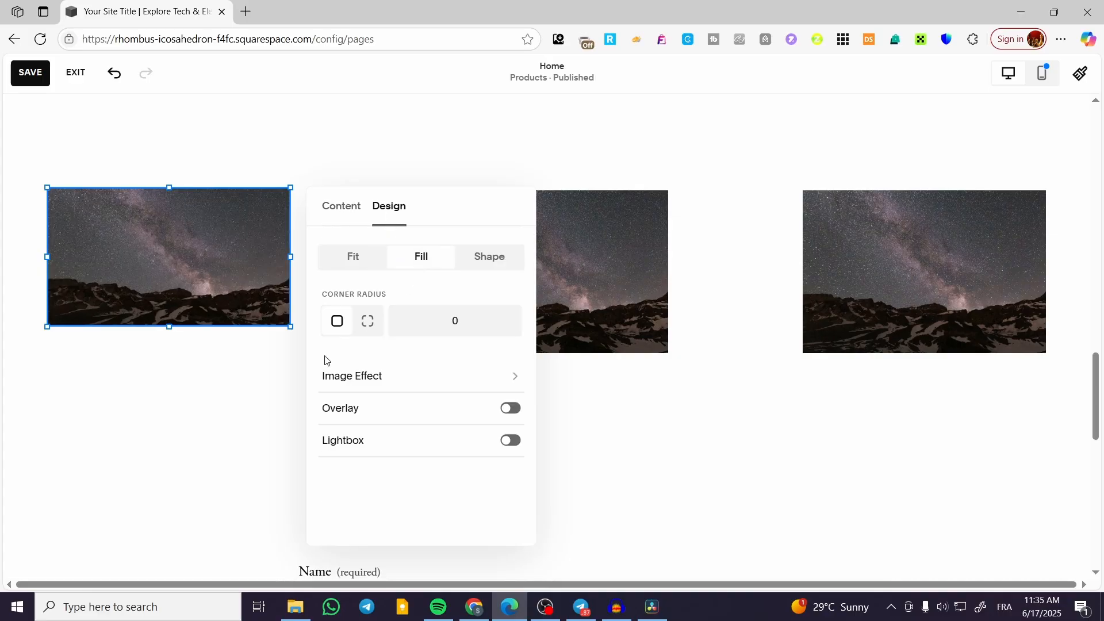
pyautogui.click(188, 363)
# Enlarge the first image block until it is as tall as the other two and reaches almost to the middle image
pyautogui.click(165, 316)
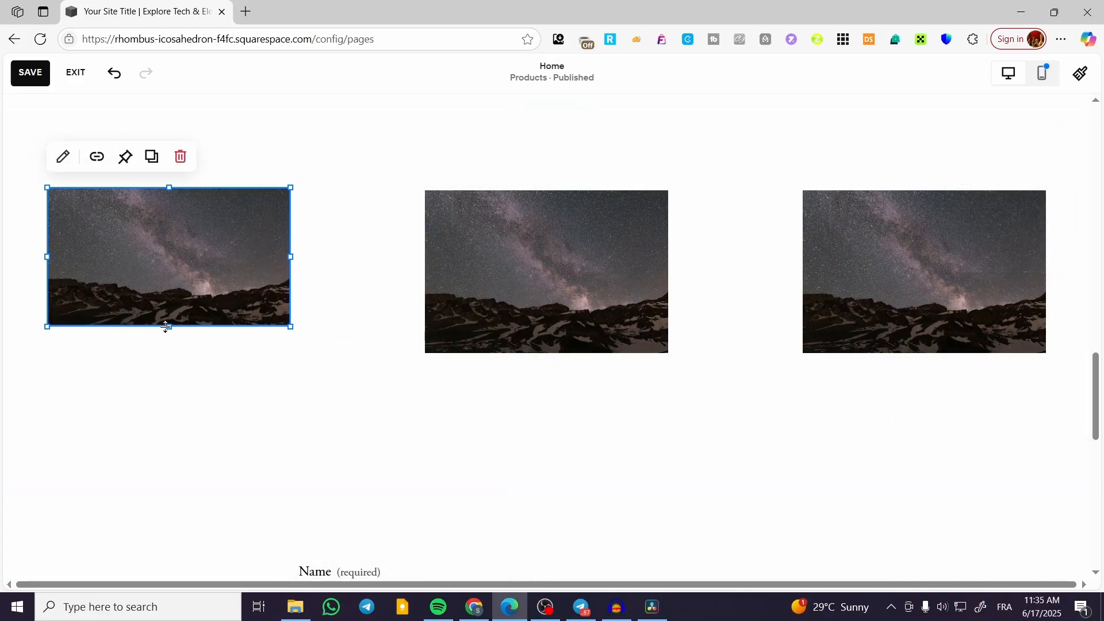
pyautogui.moveTo(165, 322); pyautogui.dragTo(212, 325)
pyautogui.moveTo(291, 257); pyautogui.dragTo(249, 257)
pyautogui.moveTo(249, 329); pyautogui.dragTo(375, 357)
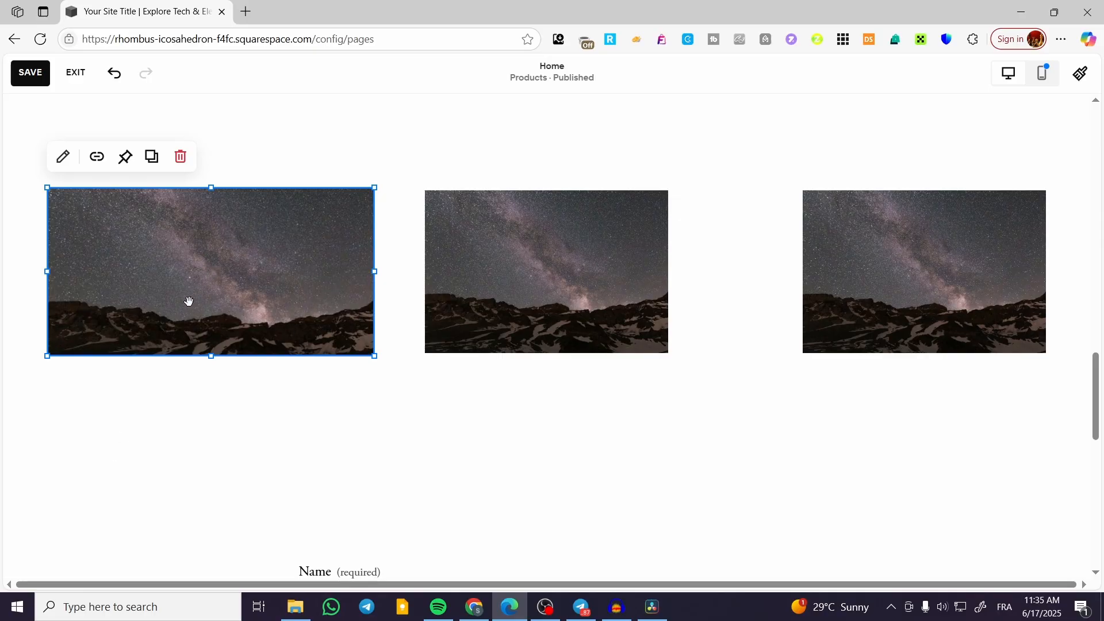
# Extend the first image block downward to make it taller, and shrink the middle image block to about half its width
pyautogui.moveTo(211, 356); pyautogui.dragTo(227, 416)
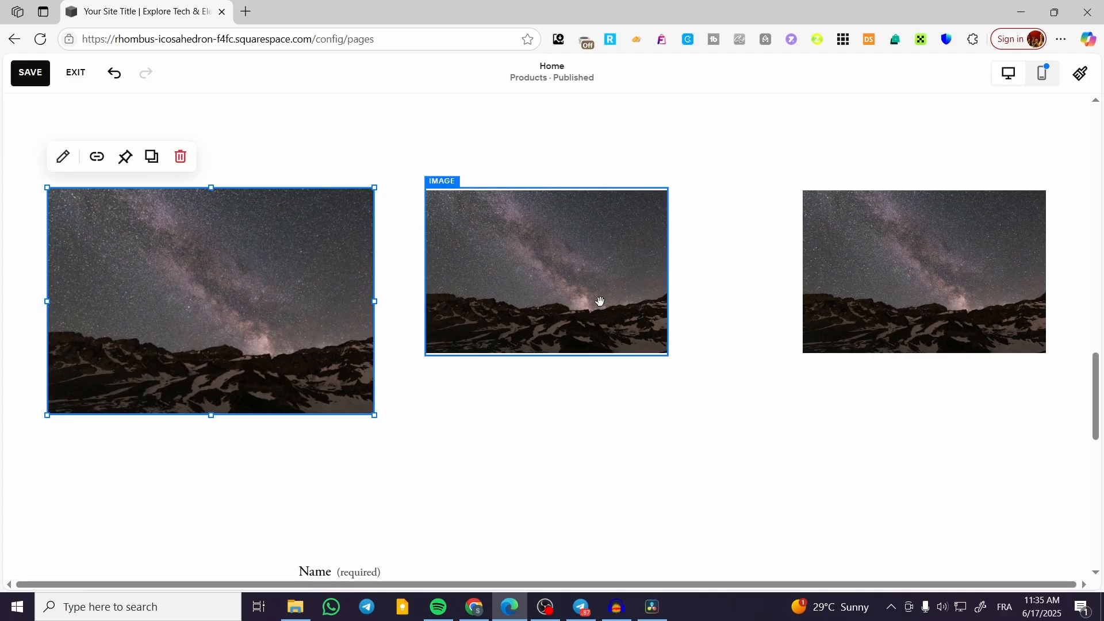
pyautogui.click(664, 350)
pyautogui.moveTo(669, 357); pyautogui.dragTo(557, 304)
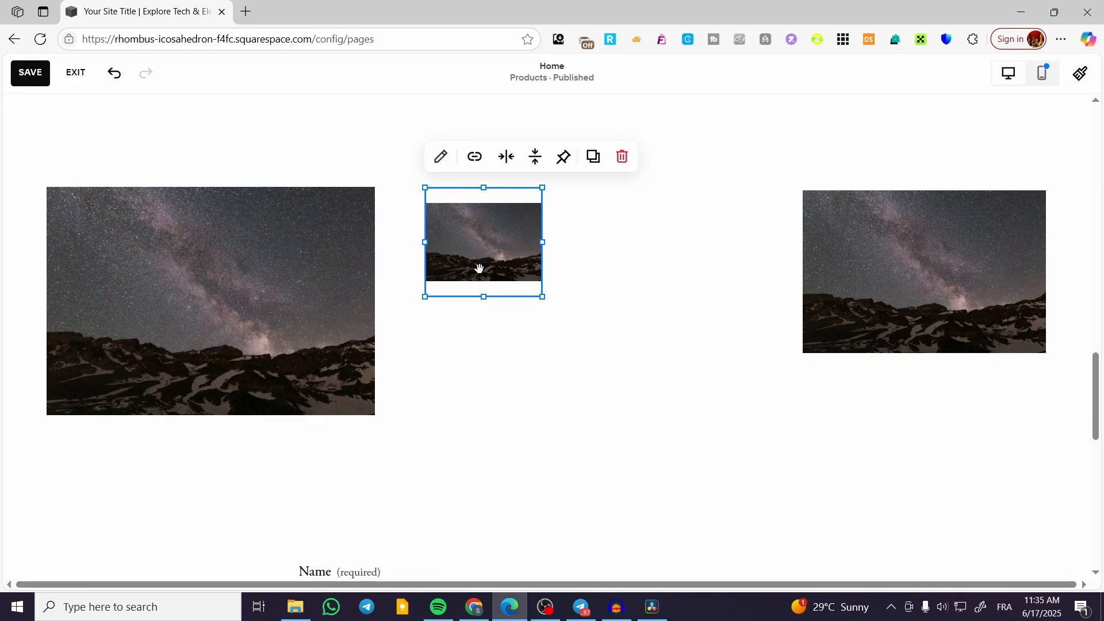
# Set the middle image's design mode to Fill
pyautogui.click(441, 157)
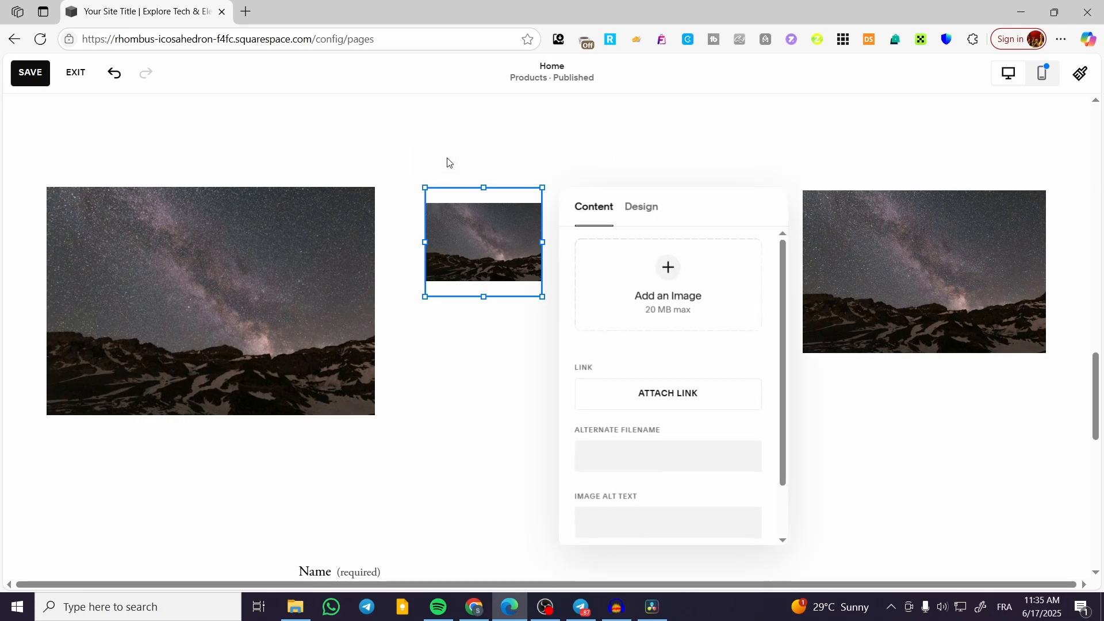
pyautogui.click(638, 208)
pyautogui.click(681, 260)
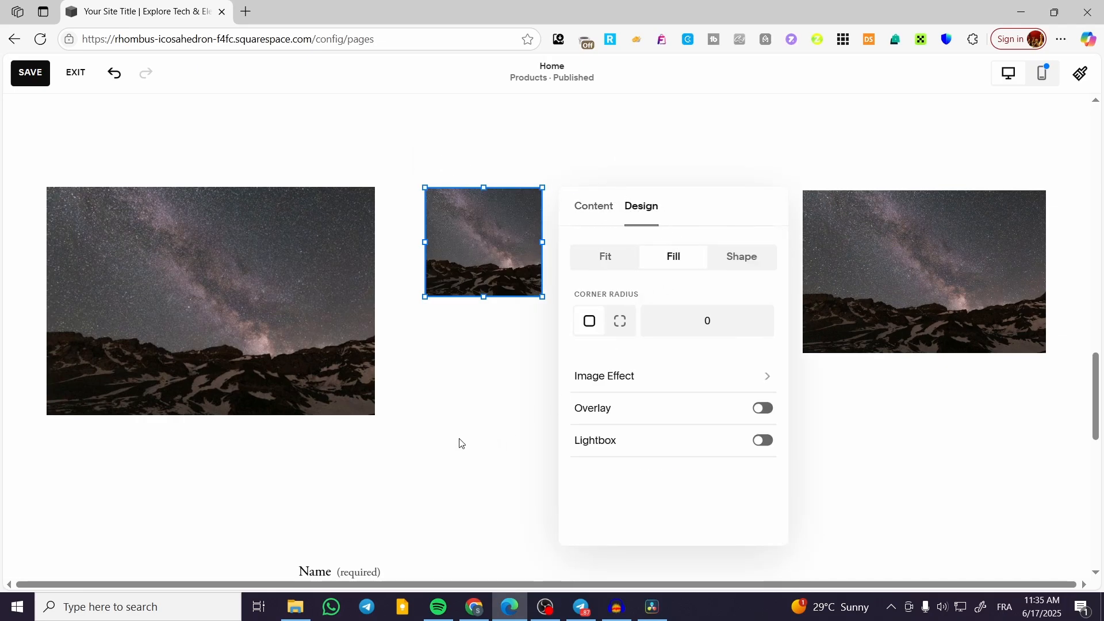
pyautogui.click(460, 443)
# Widen the middle image block slightly toward the third image, keeping its reduced height
pyautogui.click(491, 277)
pyautogui.moveTo(484, 298); pyautogui.dragTo(510, 286)
pyautogui.moveTo(540, 240); pyautogui.dragTo(585, 242)
# Set the third image's design mode to Fill
pyautogui.click(901, 291)
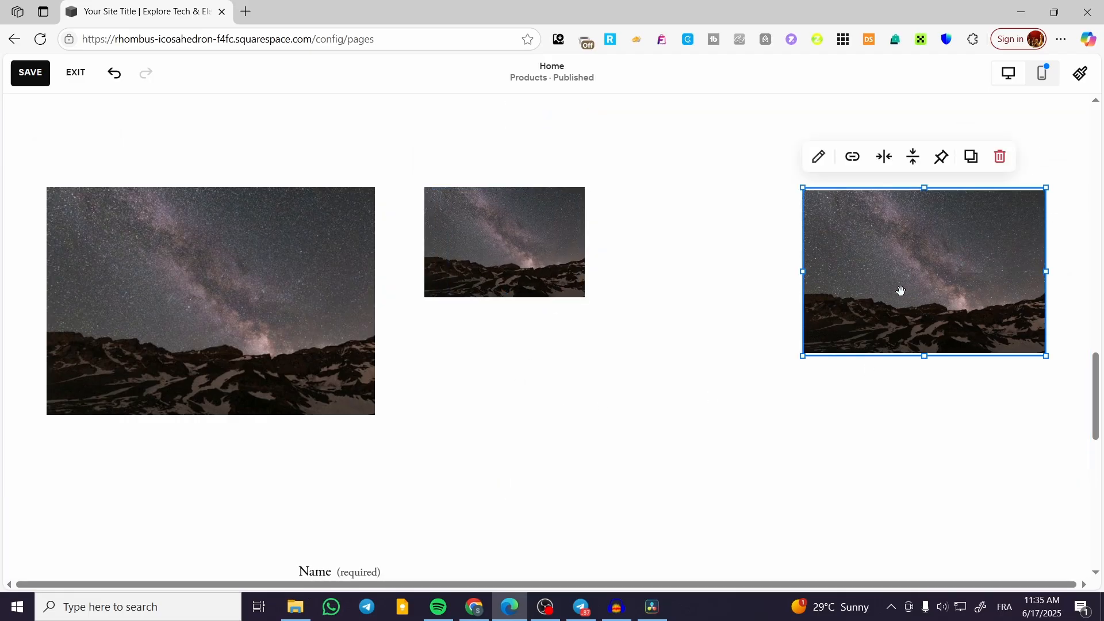
pyautogui.click(825, 160)
pyautogui.click(944, 208)
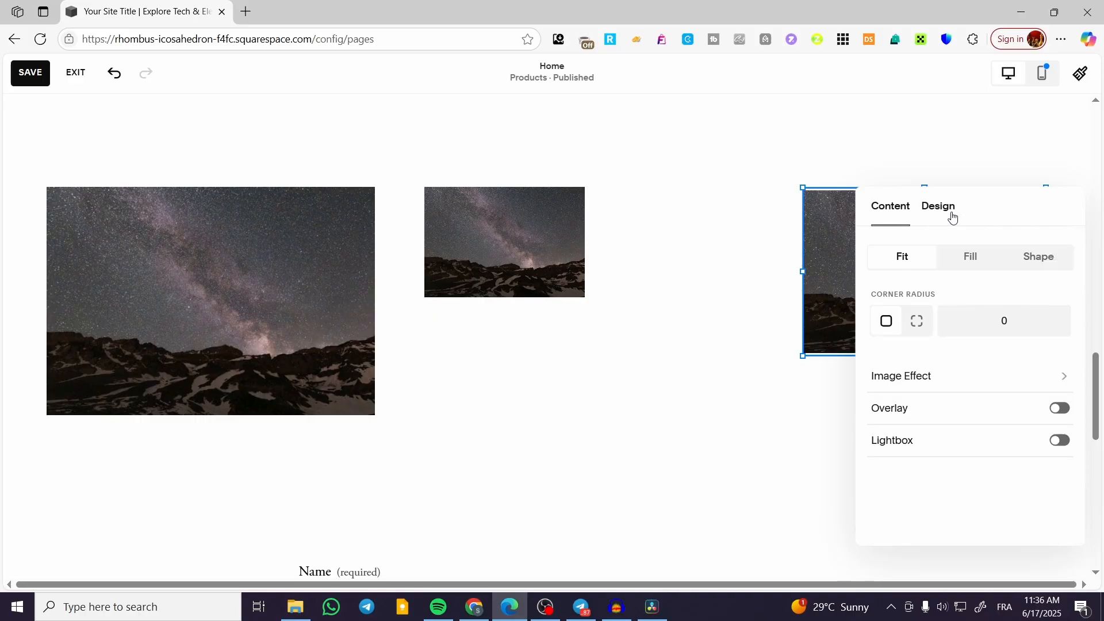
pyautogui.click(986, 263)
pyautogui.click(803, 384)
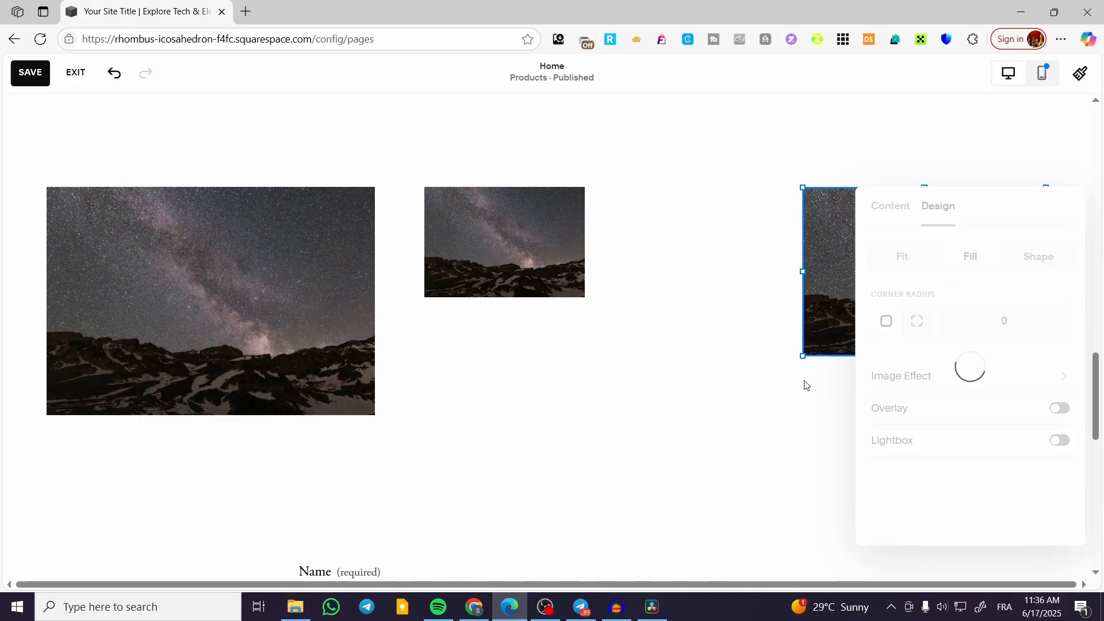
# Widen the third image block until it nearly reaches the middle image, with its top edge lower than the other two
pyautogui.moveTo(813, 275); pyautogui.dragTo(638, 273)
pyautogui.moveTo(855, 364); pyautogui.dragTo(794, 329)
pyautogui.moveTo(633, 331); pyautogui.dragTo(632, 397)
# Check the design mode of the mountain house image in the YOUR BRAND section
pyautogui.scroll(10, 525, 418)
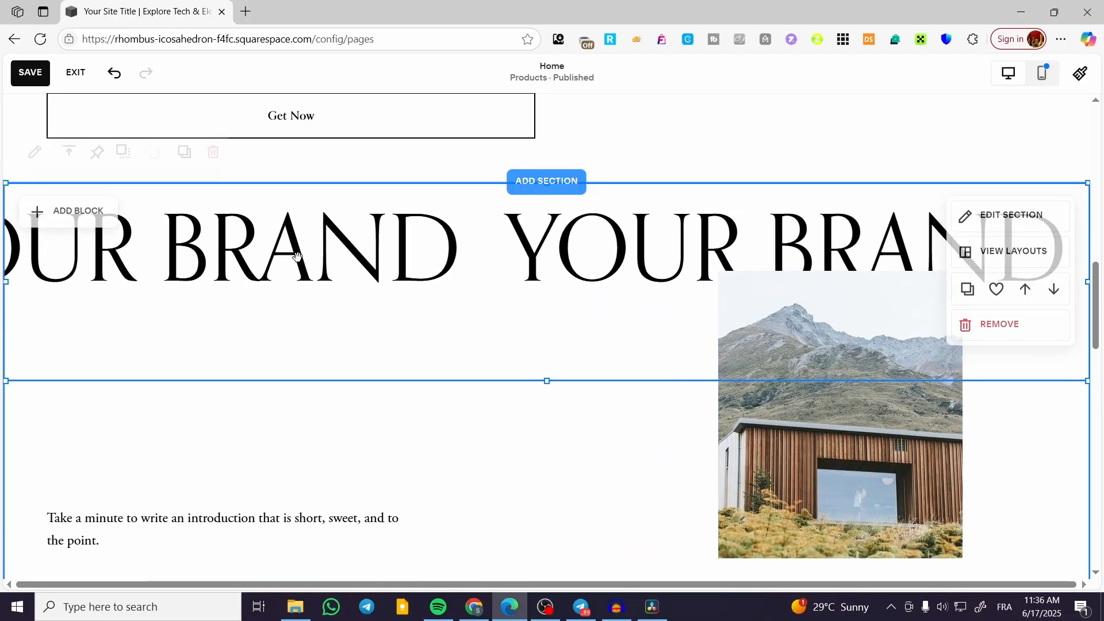
pyautogui.click(296, 254)
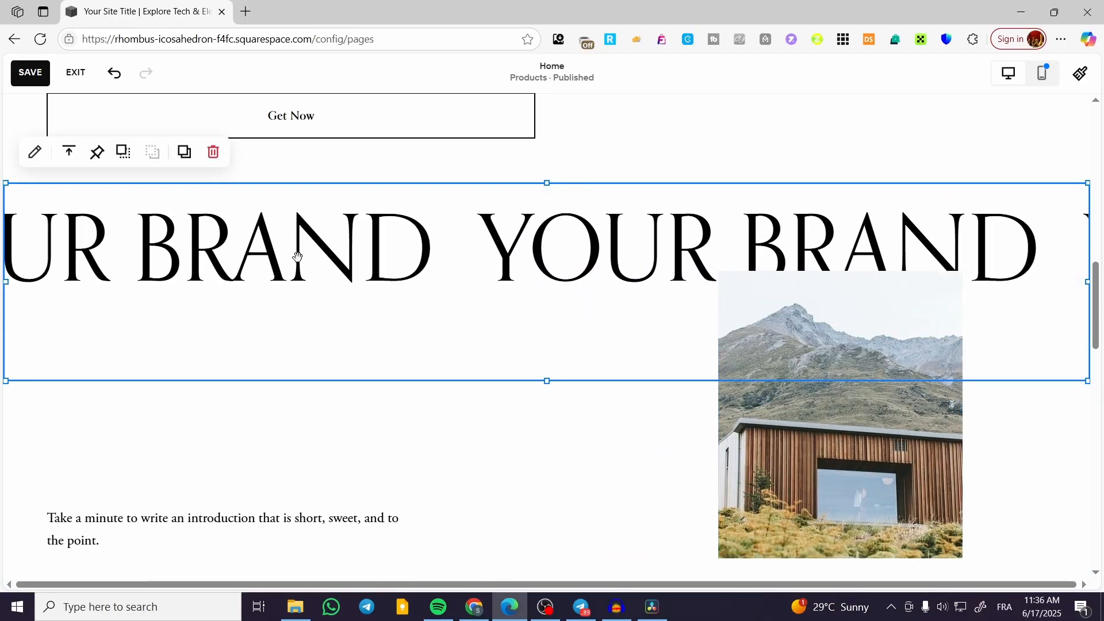
pyautogui.click(775, 436)
pyautogui.scroll(-2, 580, 424)
pyautogui.click(272, 367)
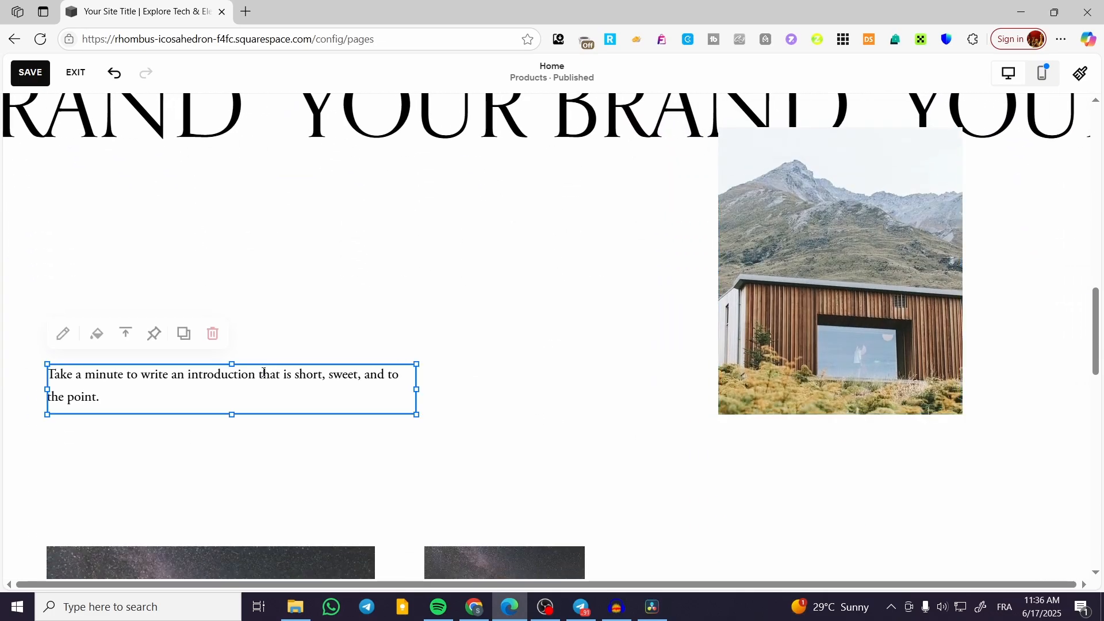
pyautogui.scroll(3, 801, 422)
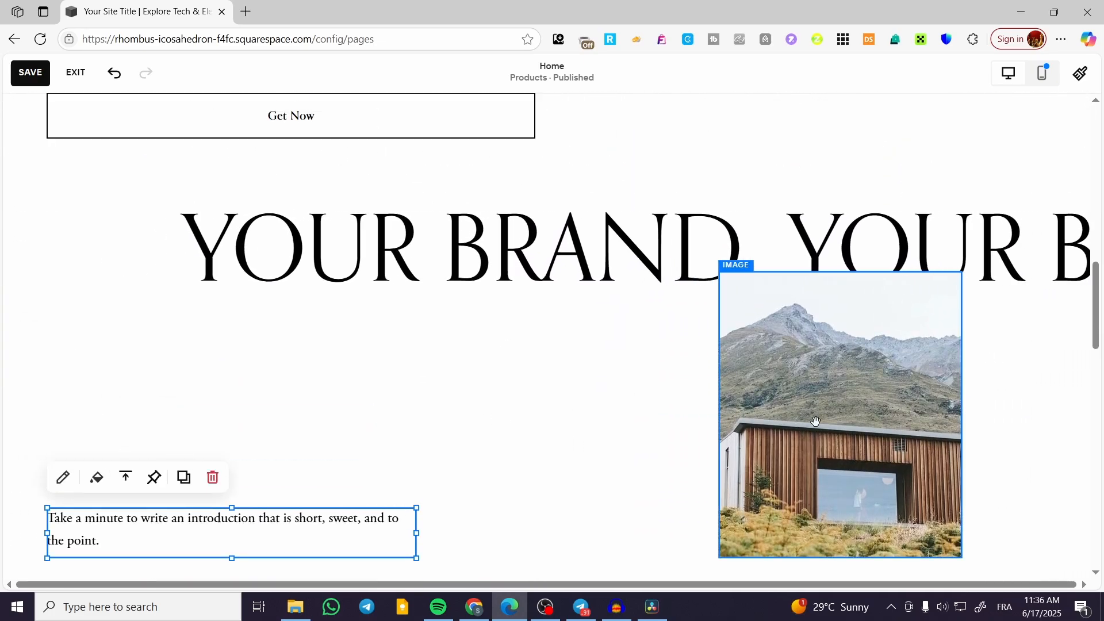
pyautogui.click(816, 421)
pyautogui.moveTo(719, 414); pyautogui.dragTo(719, 440)
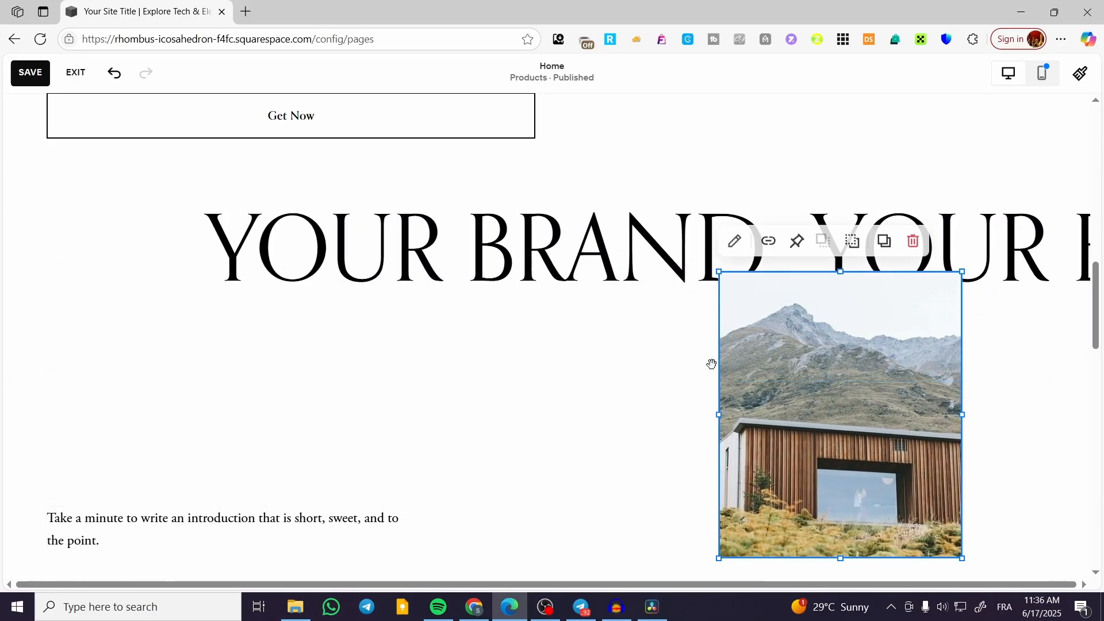
pyautogui.click(735, 243)
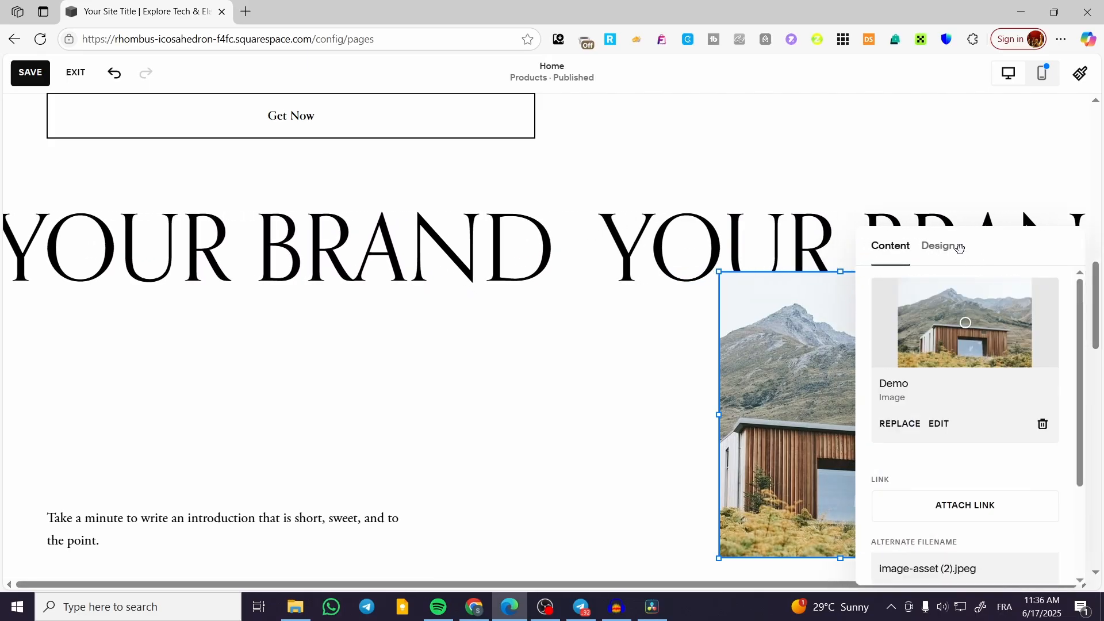
pyautogui.click(946, 248)
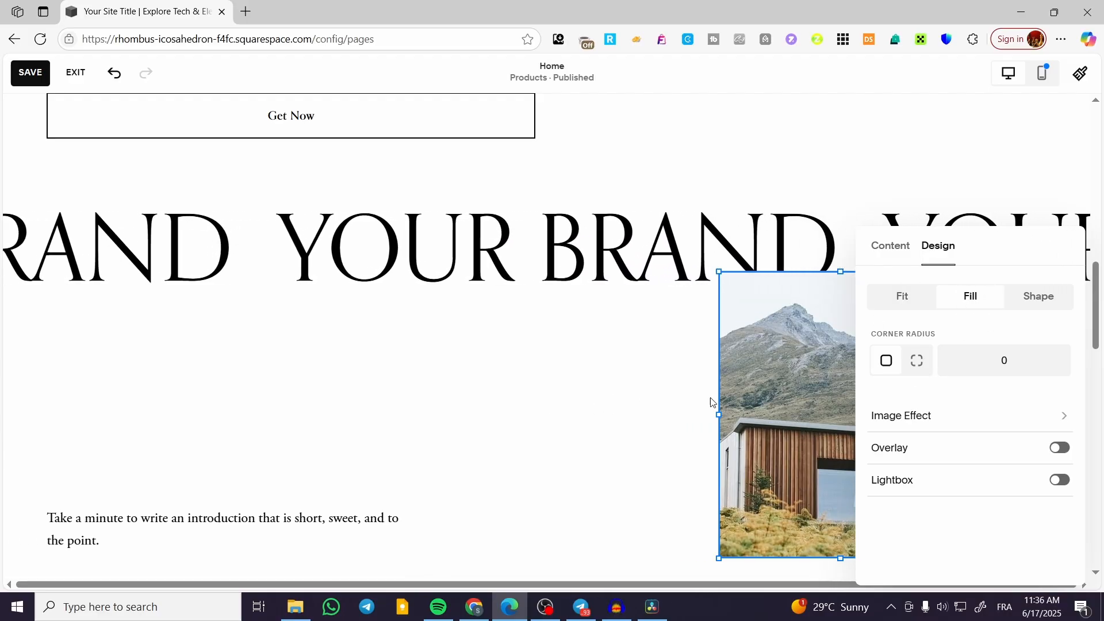
pyautogui.click(650, 436)
# Widen the mountain house image block toward the introduction text to about one and a half times its width, keeping its height
pyautogui.click(720, 416)
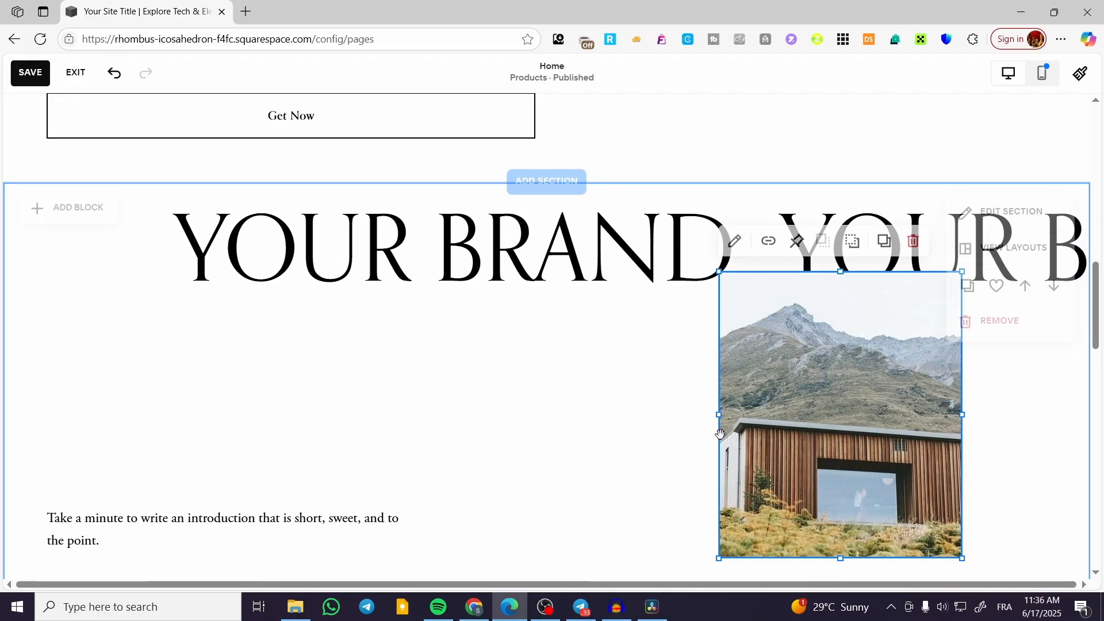
pyautogui.moveTo(718, 415); pyautogui.dragTo(652, 398)
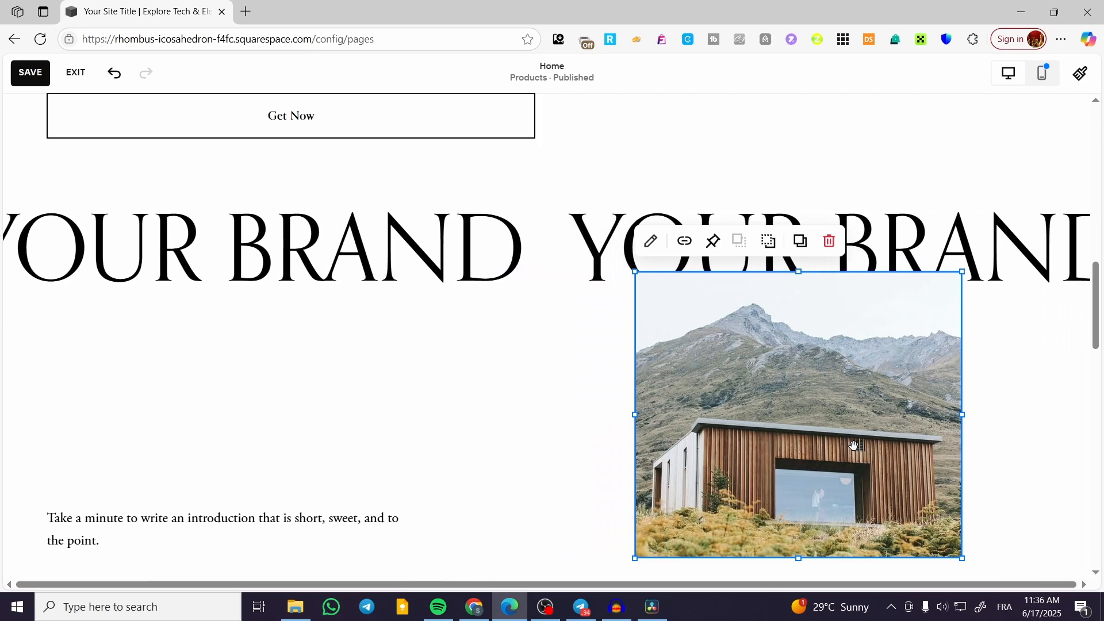
pyautogui.moveTo(634, 559); pyautogui.dragTo(595, 570)
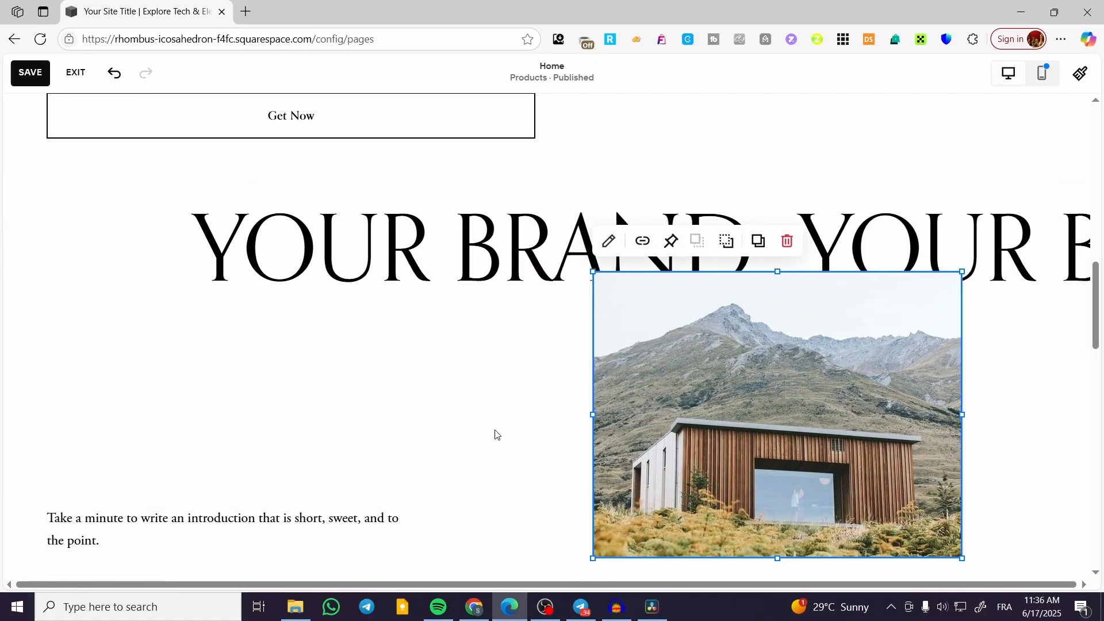
pyautogui.scroll(5, 505, 425)
pyautogui.scroll(-9, 575, 452)
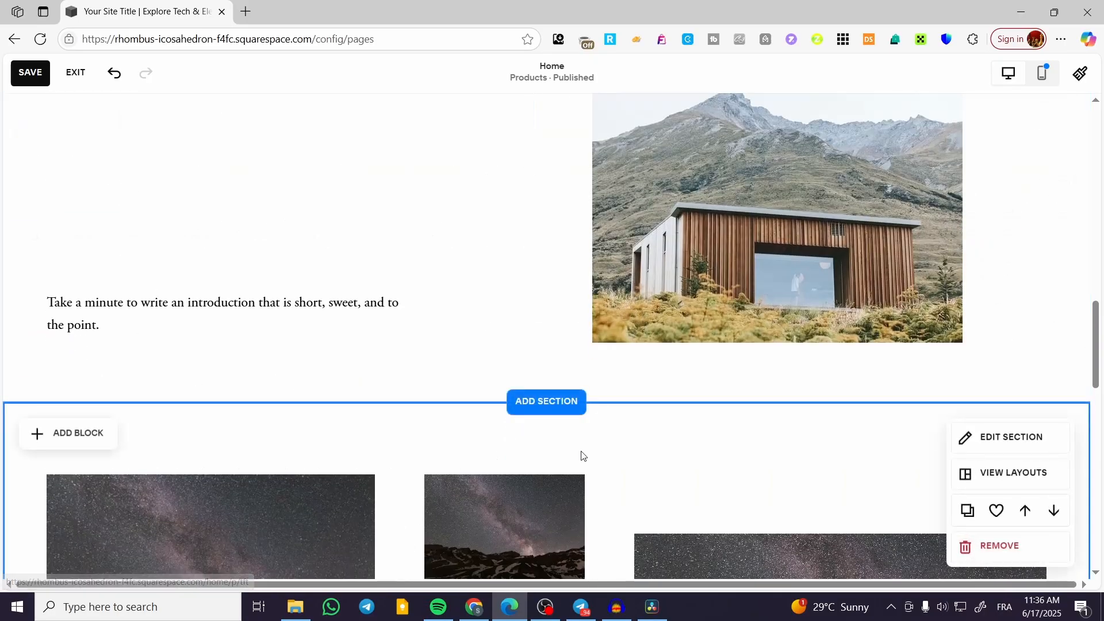
pyautogui.scroll(1, 528, 447)
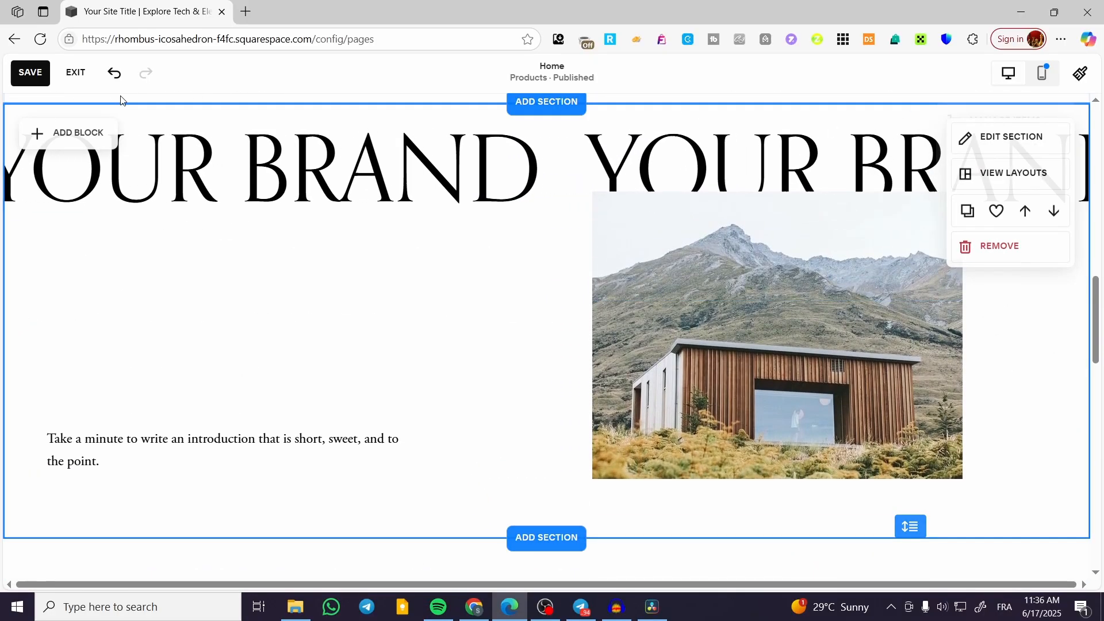